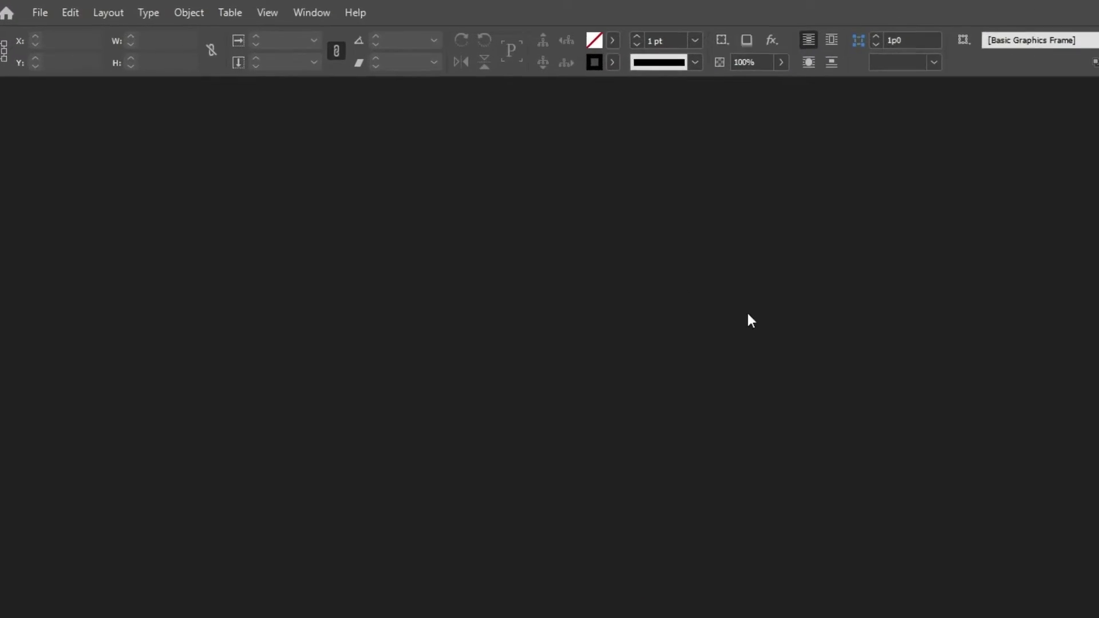
Open the Scripts panel from Window > Utilities and expand the User folder.
left_click(361, 17)
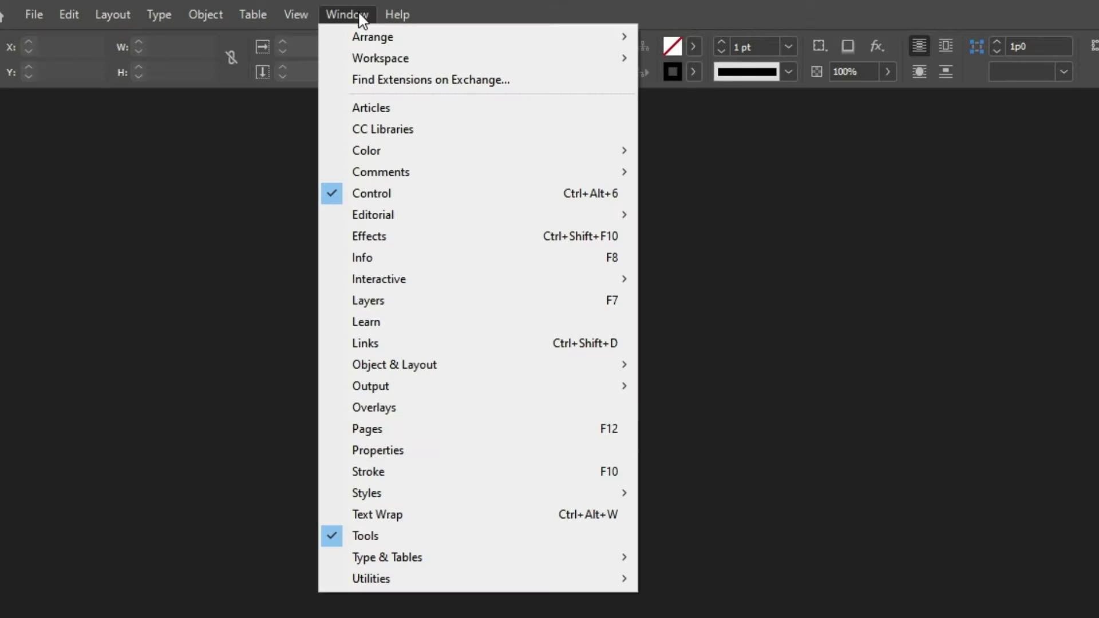
mouse_move(417, 581)
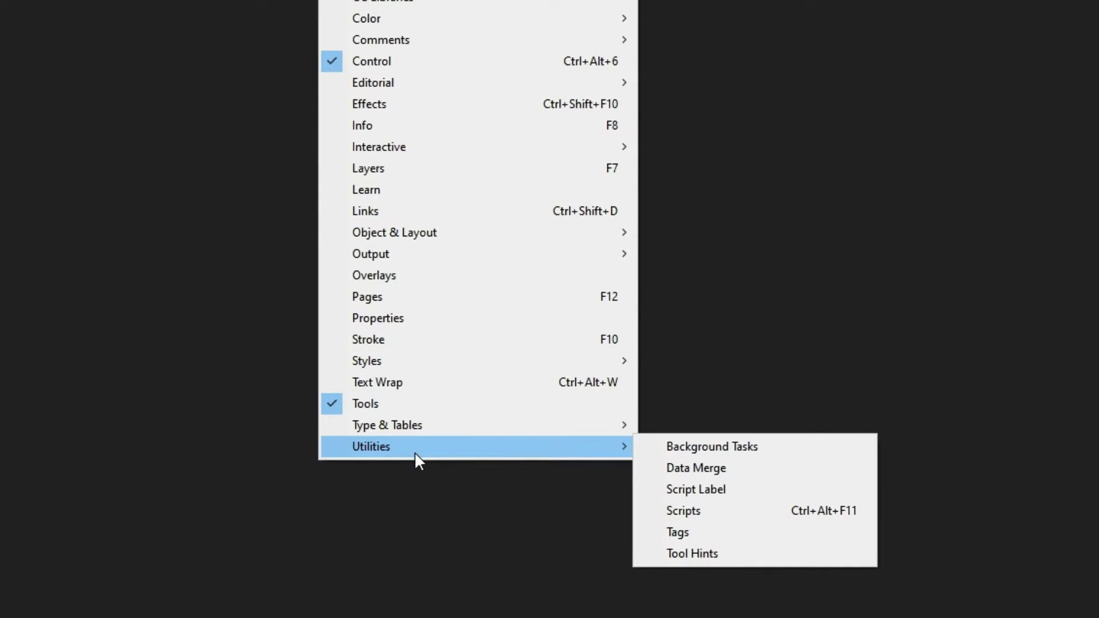
left_click(735, 519)
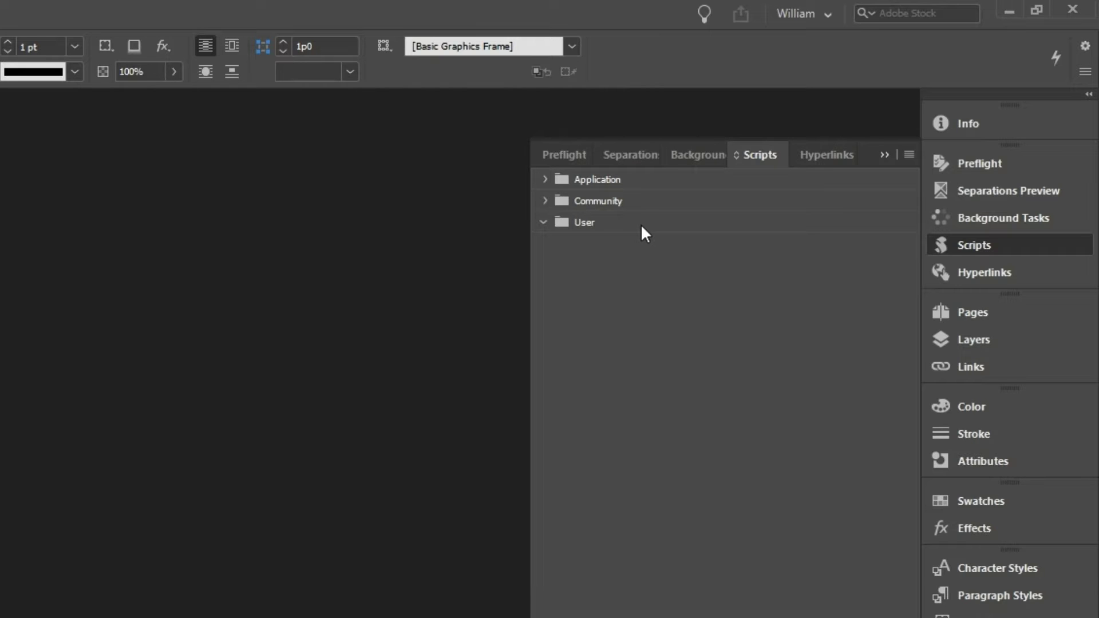
left_click(642, 226)
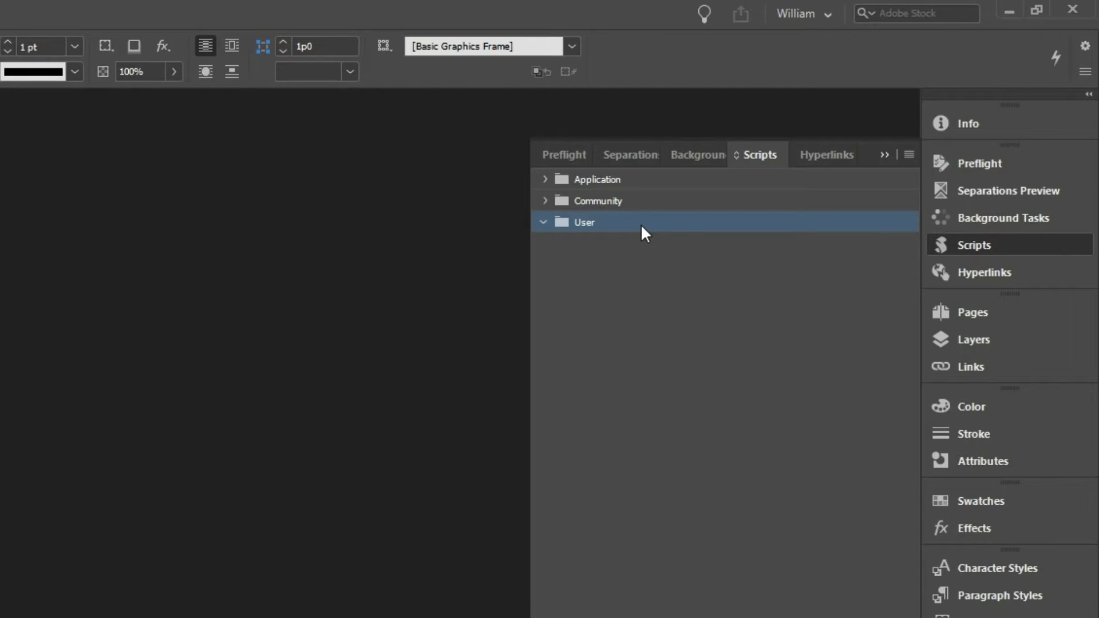
Reveal the User scripts folder in Explorer and open the empty Scripts Panel folder.
right_click(644, 232)
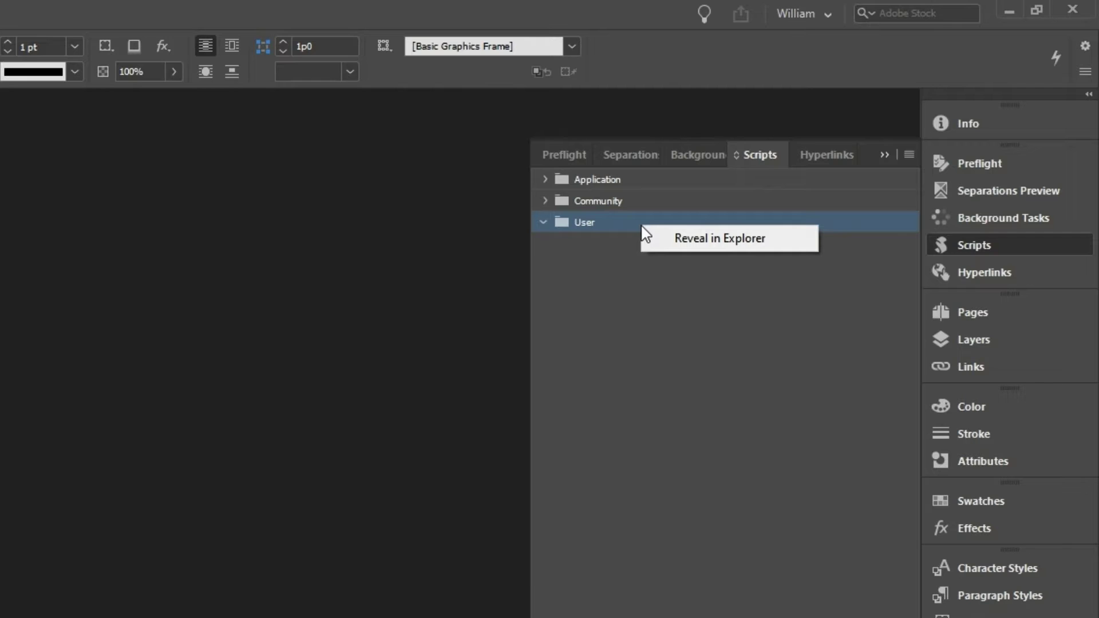
left_click(805, 238)
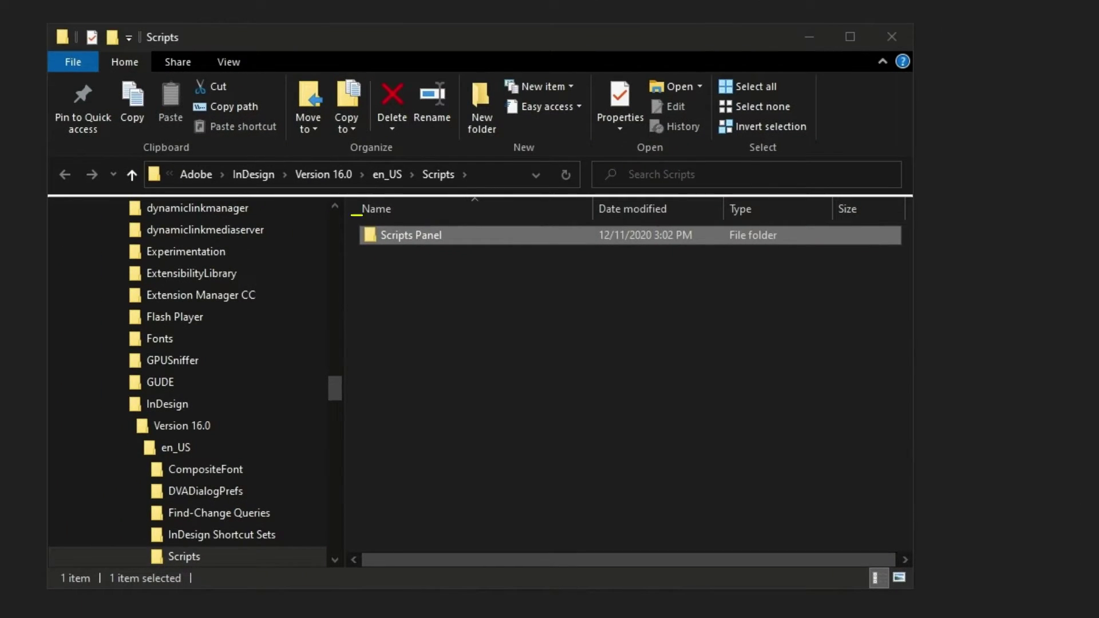
left_click(549, 315)
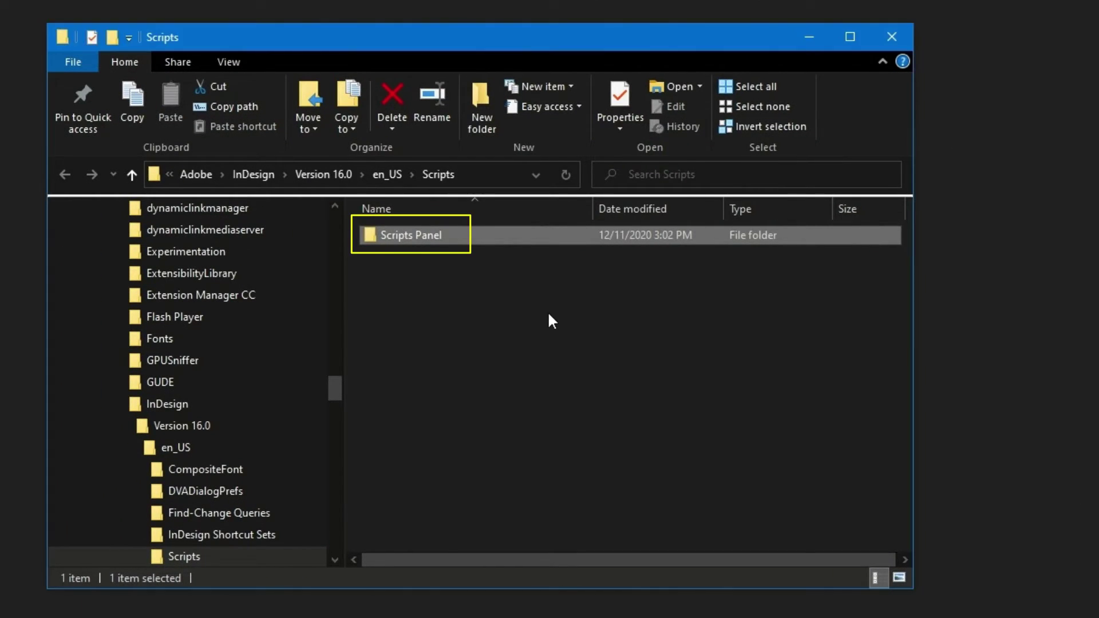
left_click(548, 314)
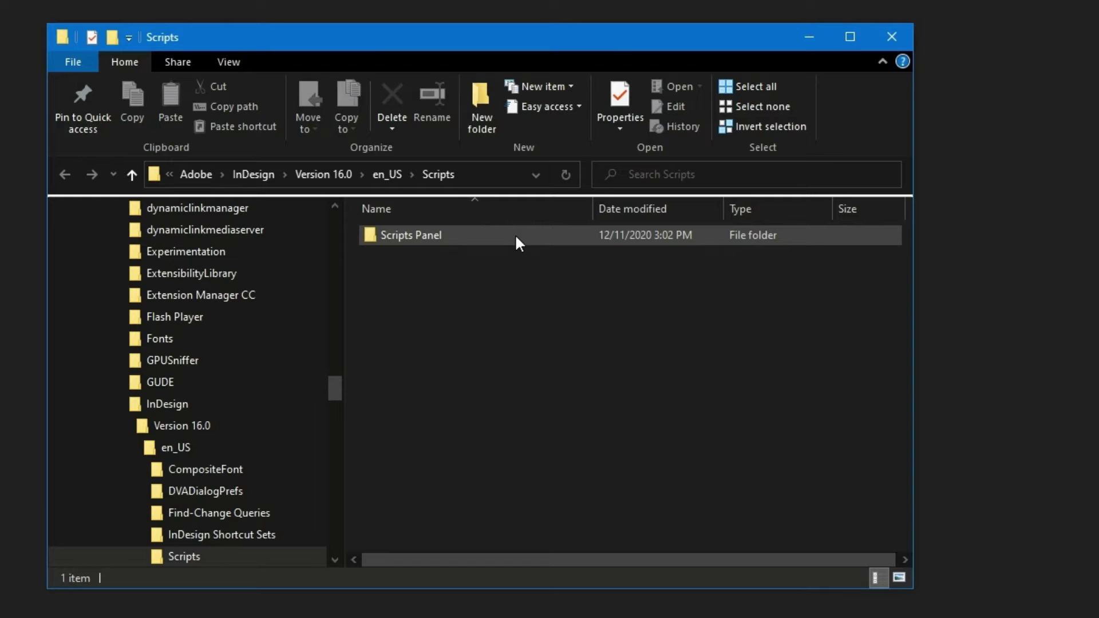
double_click(516, 237)
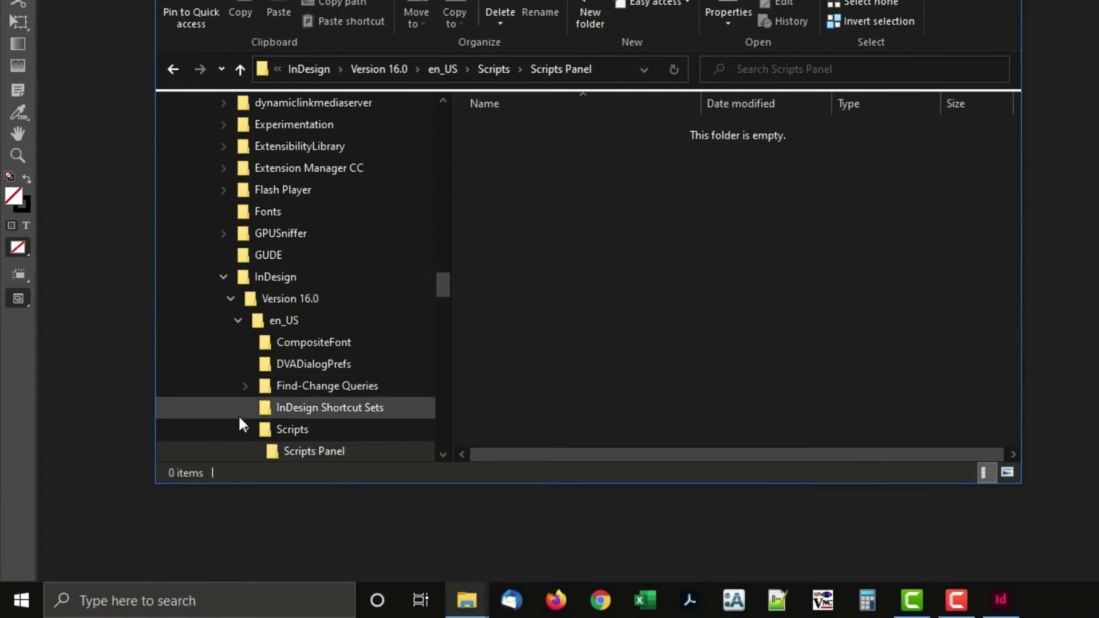
Open Downloads in a second window and copy Links Report.jsx into the Scripts Panel folder.
left_click(21, 600)
left_click(57, 343)
left_click_drag(497, 53, 764, 43)
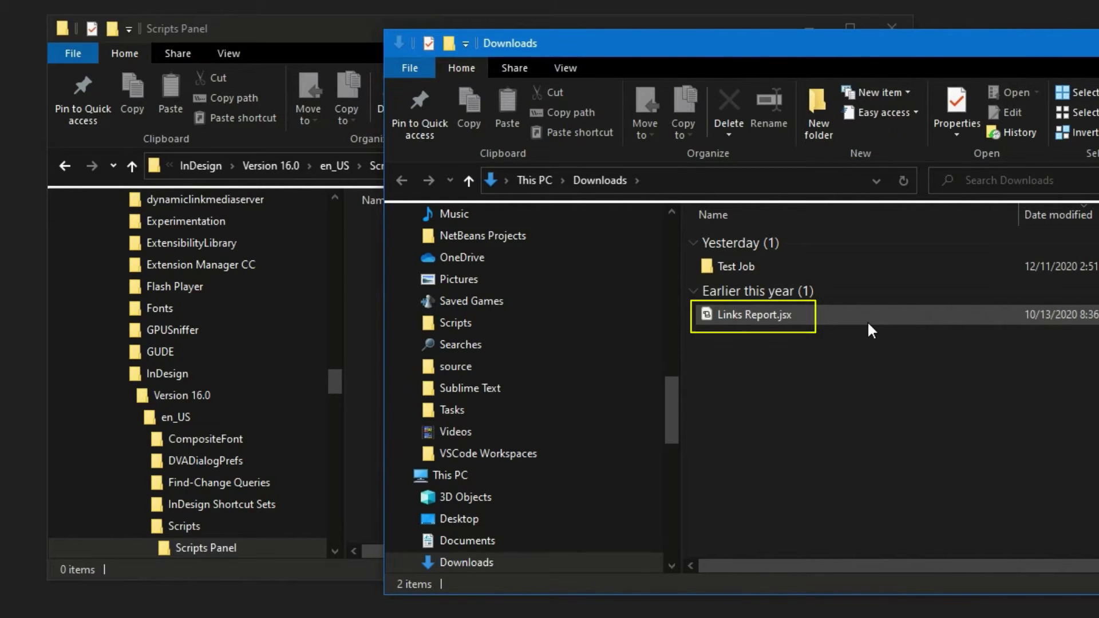
left_click_drag(866, 45, 988, 56)
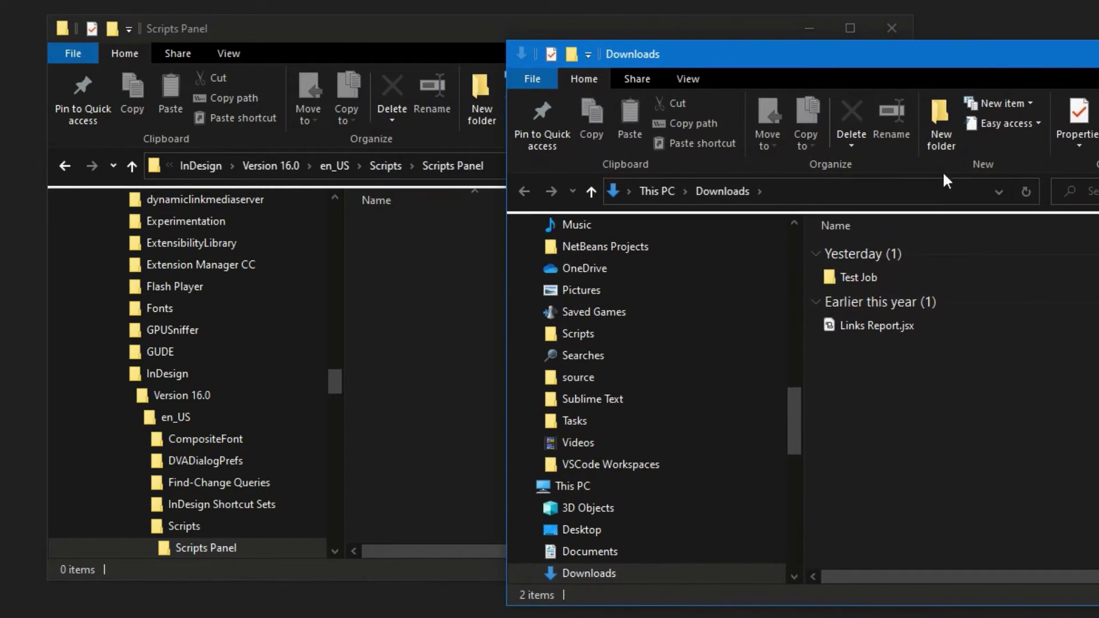
left_click_drag(856, 324, 438, 284)
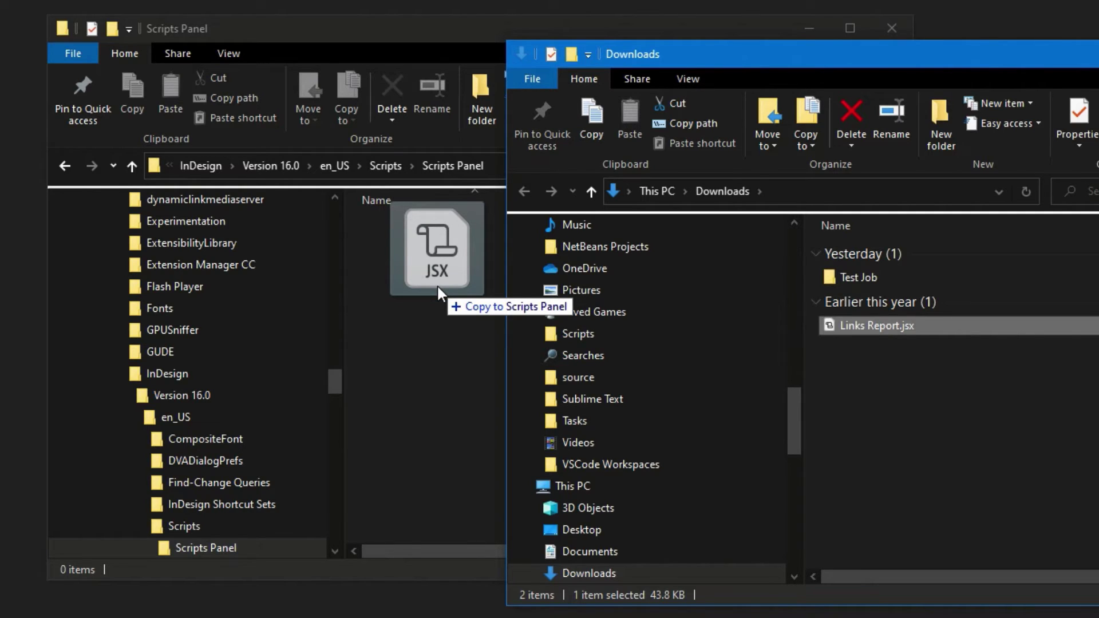
key("shift")
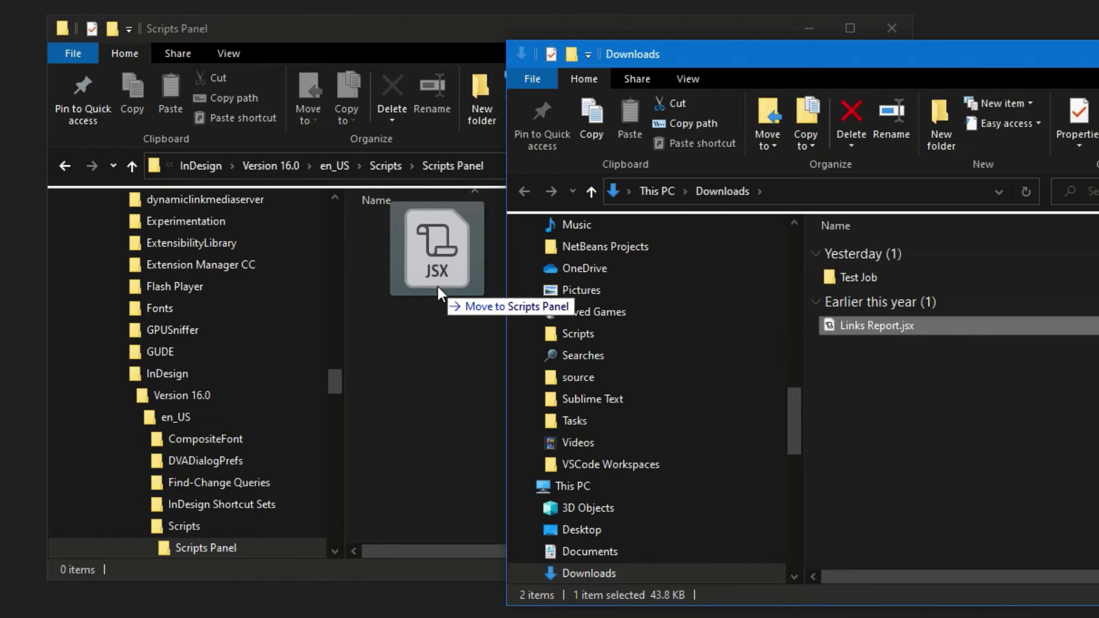
left_click_drag(438, 289, 438, 289)
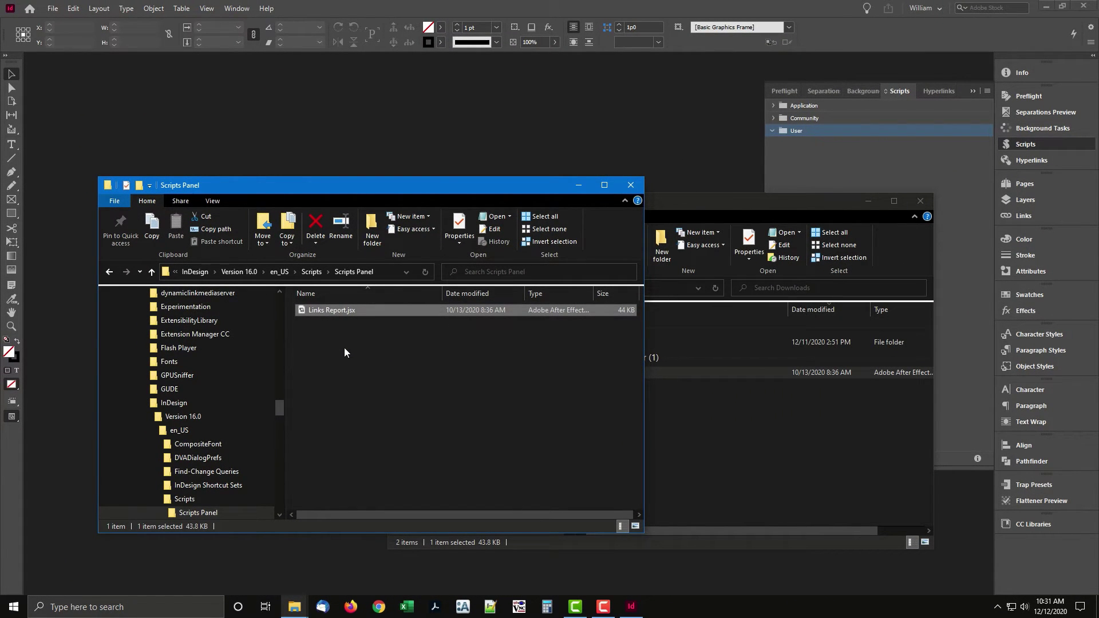
Bring InDesign to the front so the User scripts list shows Links Report.jsx.
left_click(679, 167)
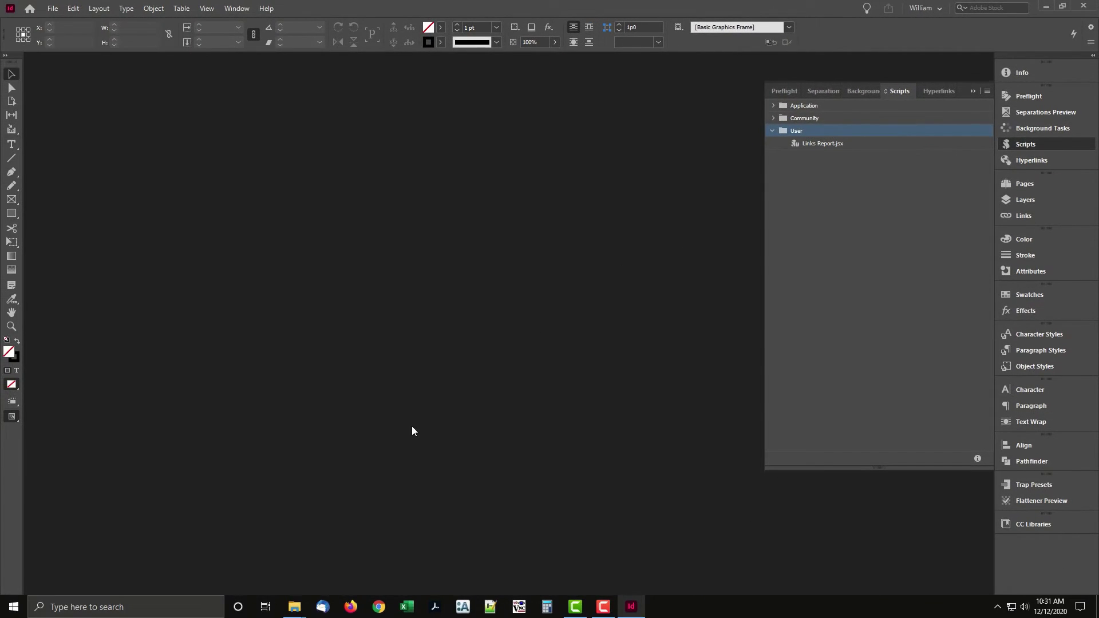
Open Test Job.indd from the Test Job folder in the Downloads window.
mouse_move(294, 607)
left_click(378, 558)
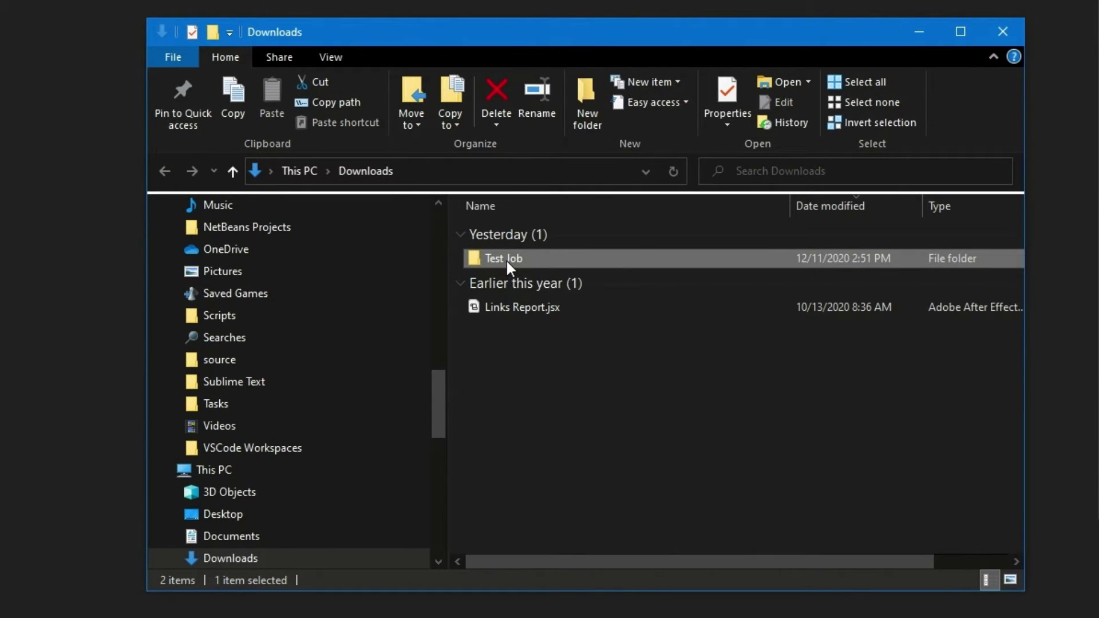
double_click(506, 259)
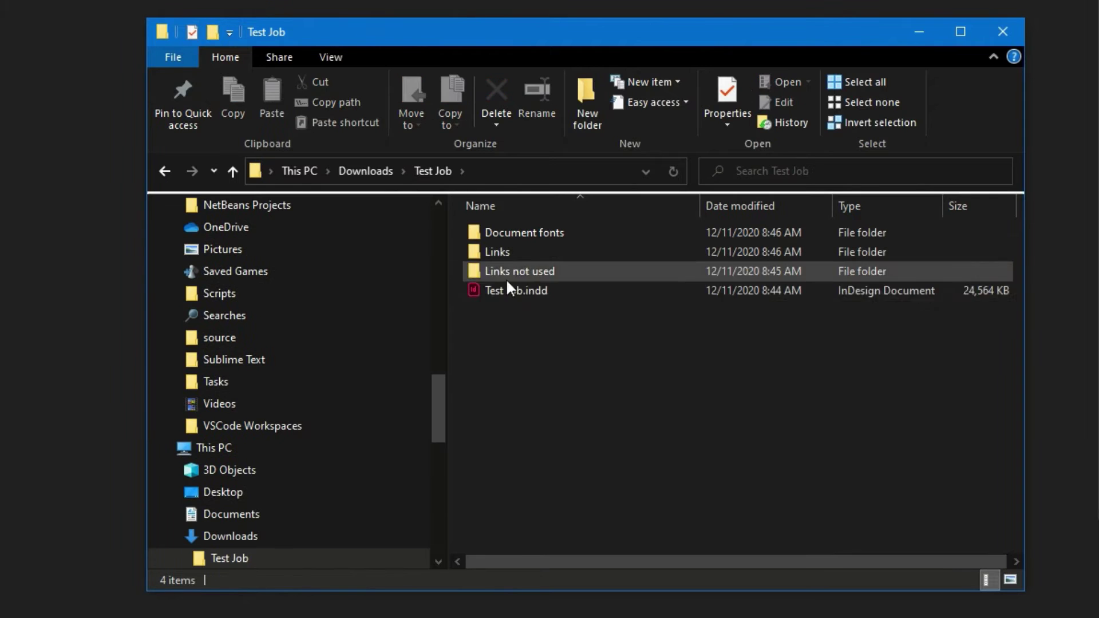
double_click(515, 290)
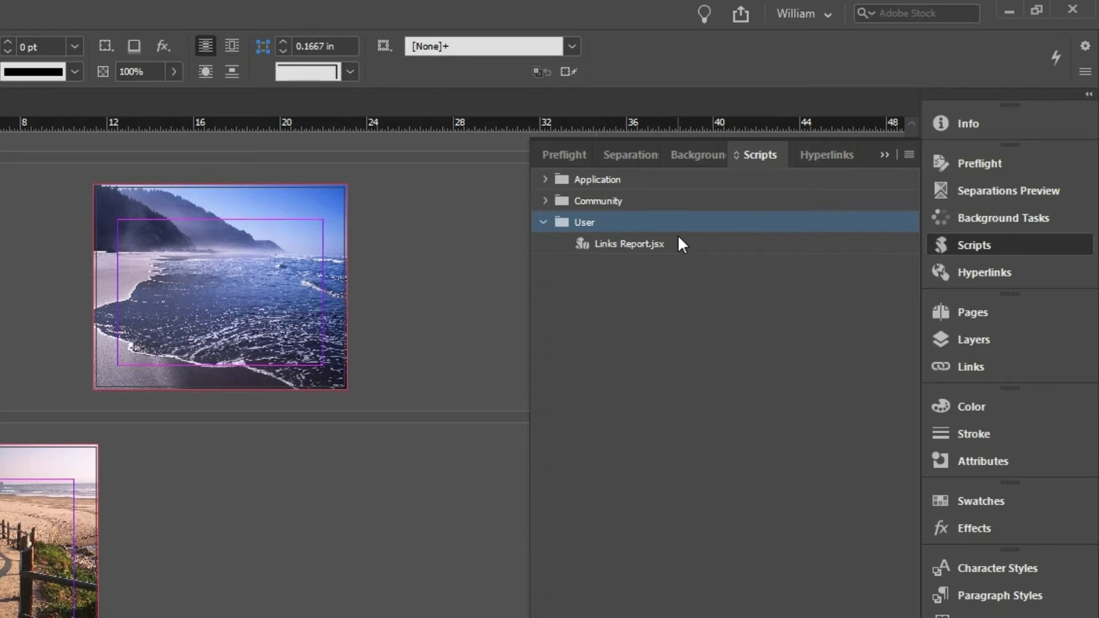
Run Links Report.jsx with CSV output and select Test Job_Links Report.csv in the Test Job folder.
double_click(678, 244)
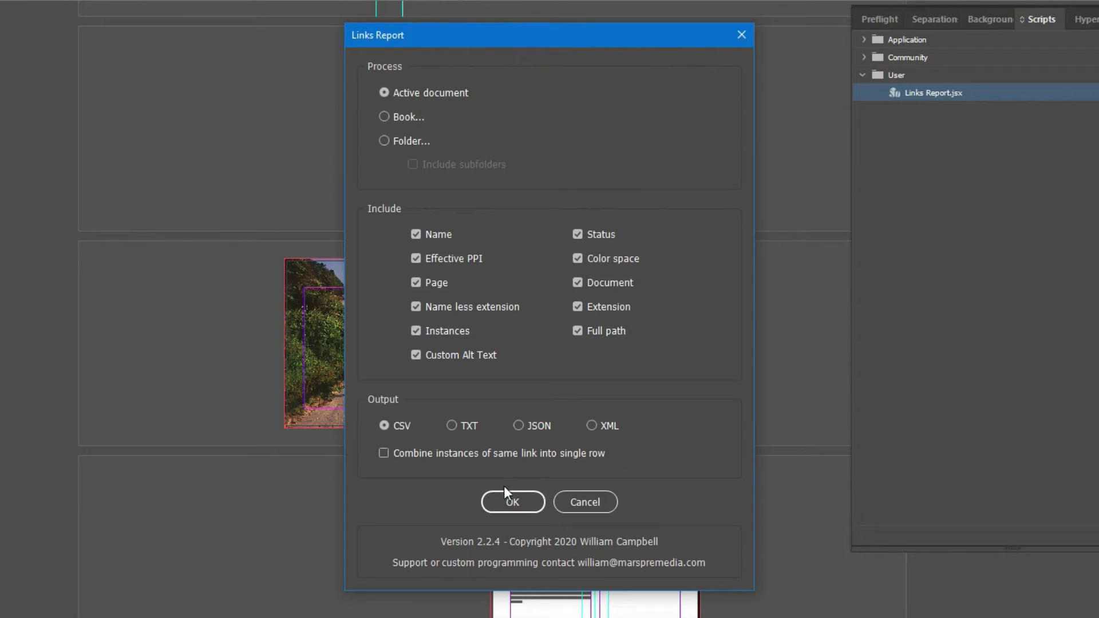
left_click(513, 504)
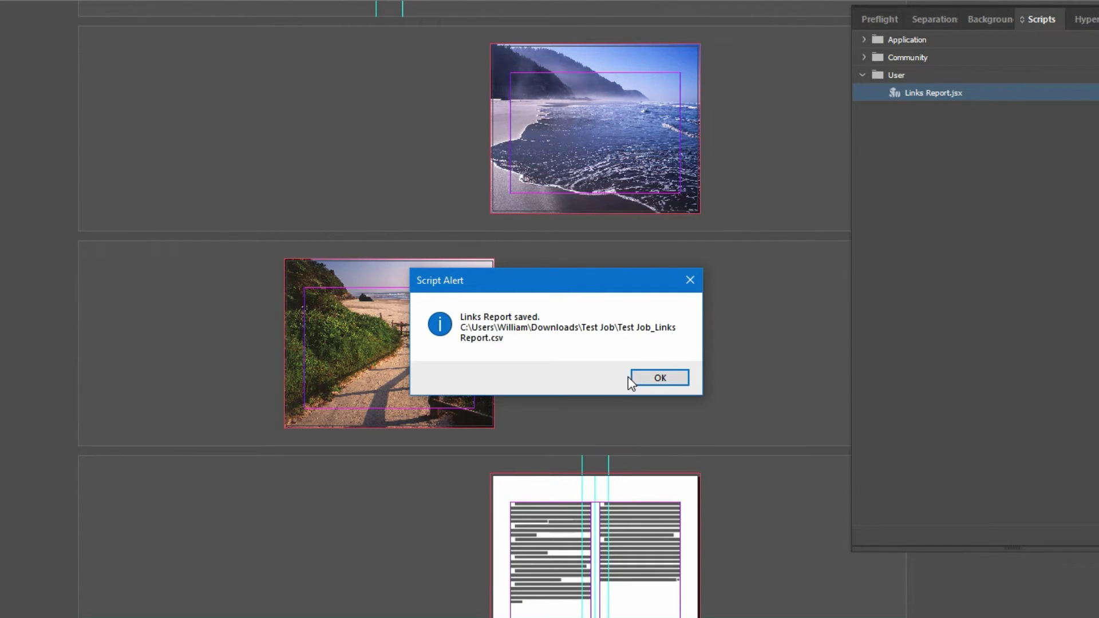
left_click(660, 378)
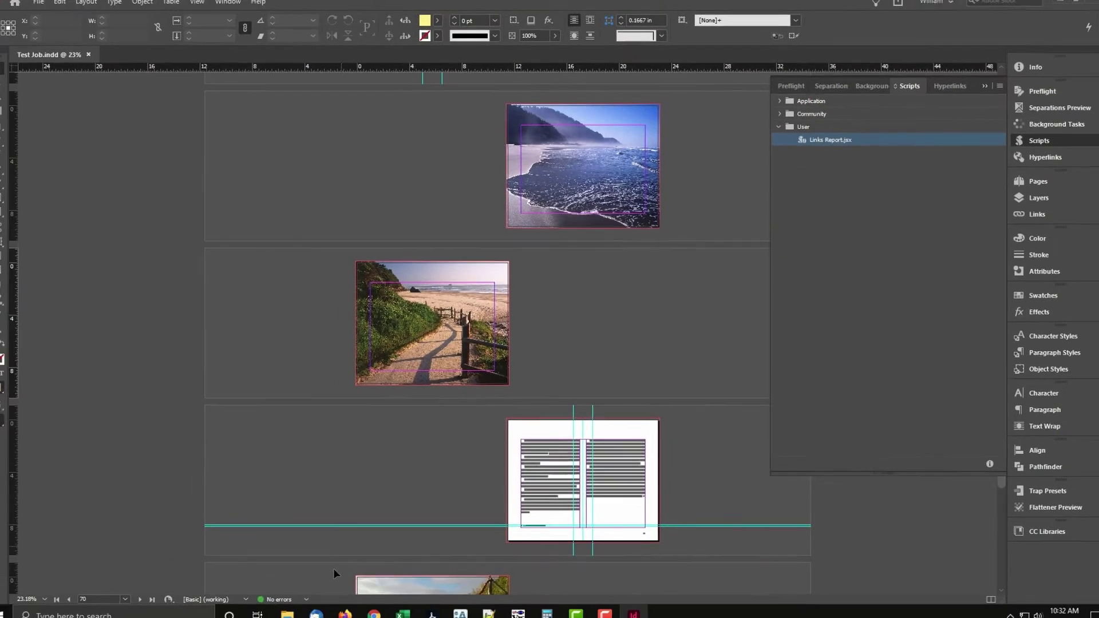
mouse_move(323, 589)
left_click(379, 558)
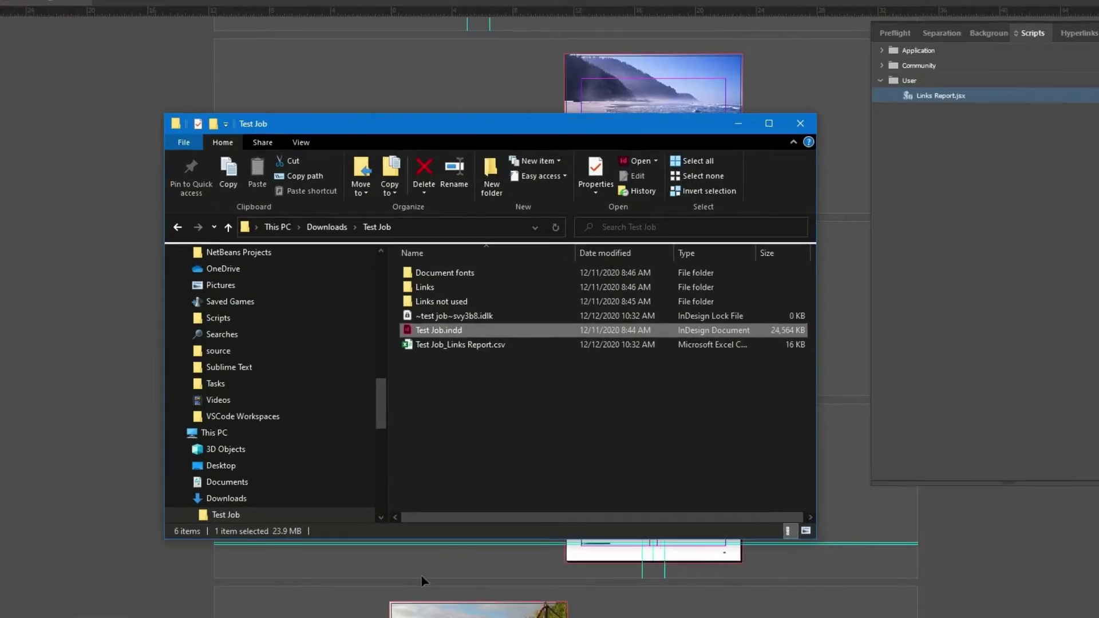
left_click(654, 328)
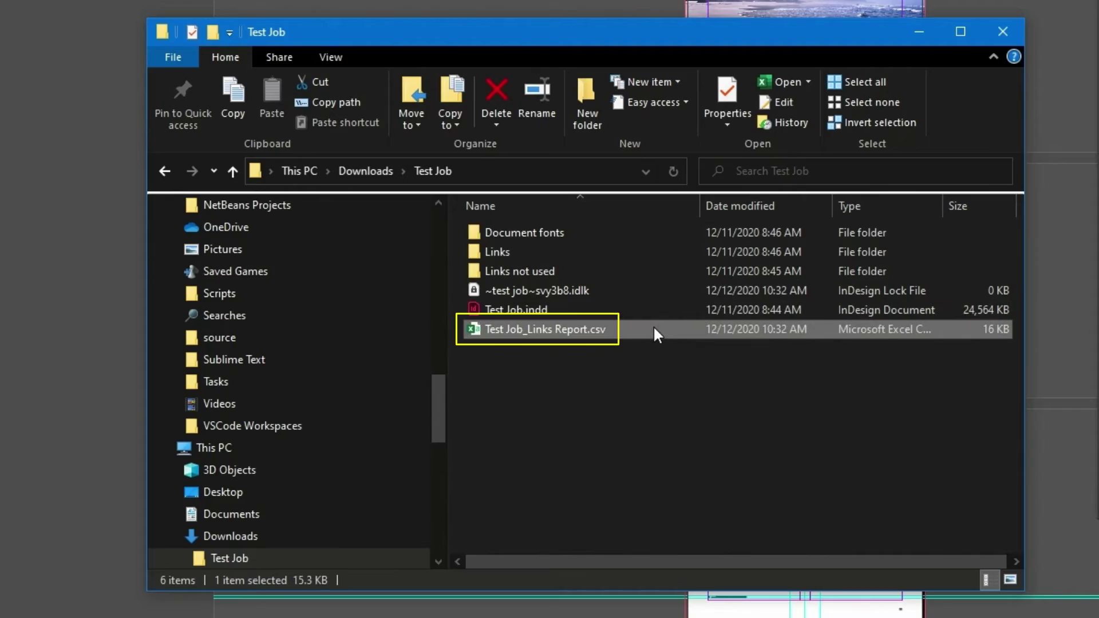
Open the CSV in Excel, widen the Name, Effective PPI and Color space columns, and scroll through it.
double_click(651, 327)
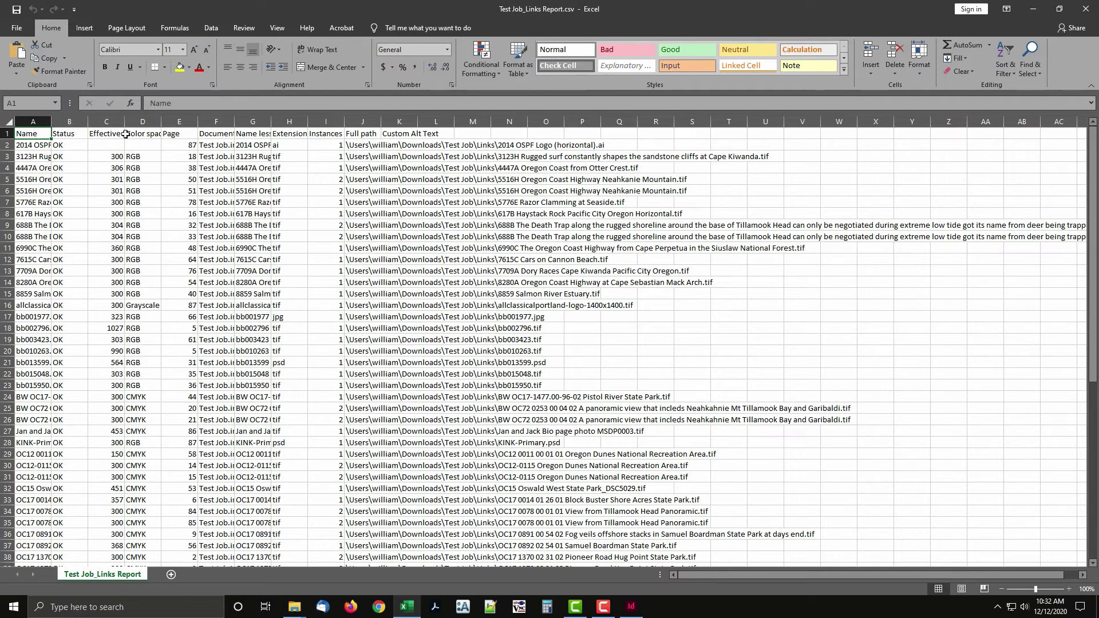
left_click_drag(52, 122, 193, 122)
left_click_drag(265, 121, 302, 121)
left_click(338, 122)
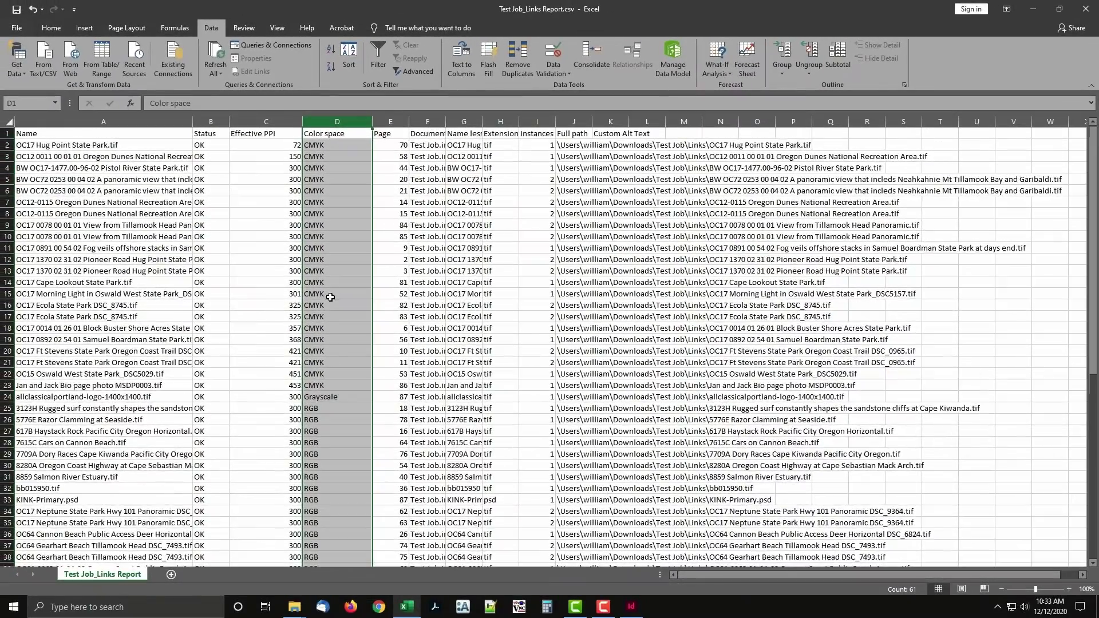
scroll(336, 312, "down", 4)
scroll(330, 303, "up", 7)
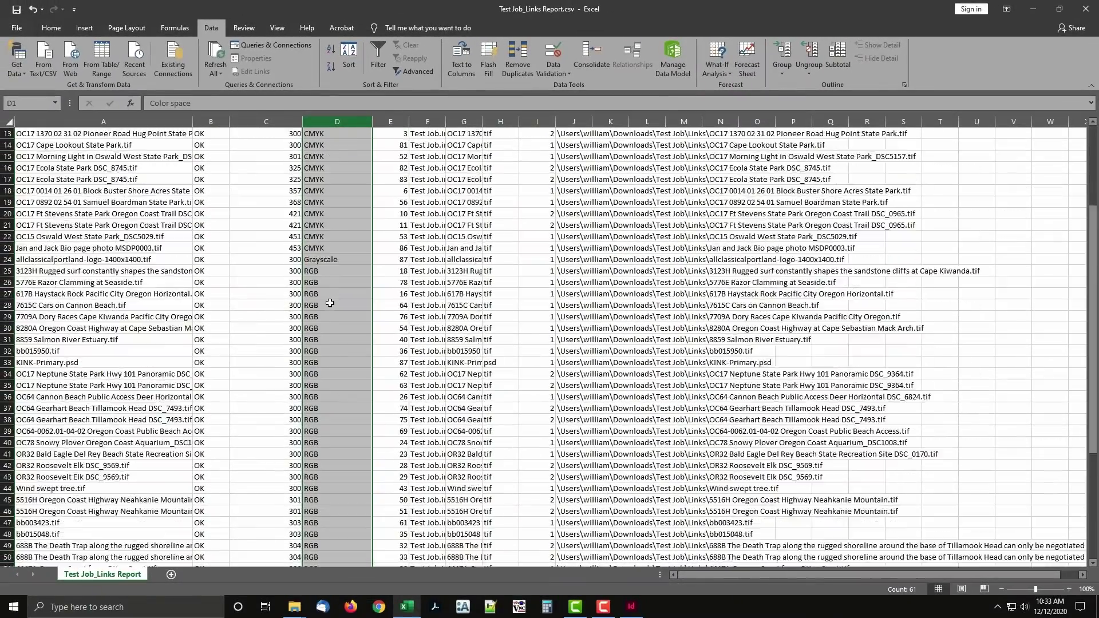
scroll(331, 304, "down", 6)
scroll(332, 304, "up", 6)
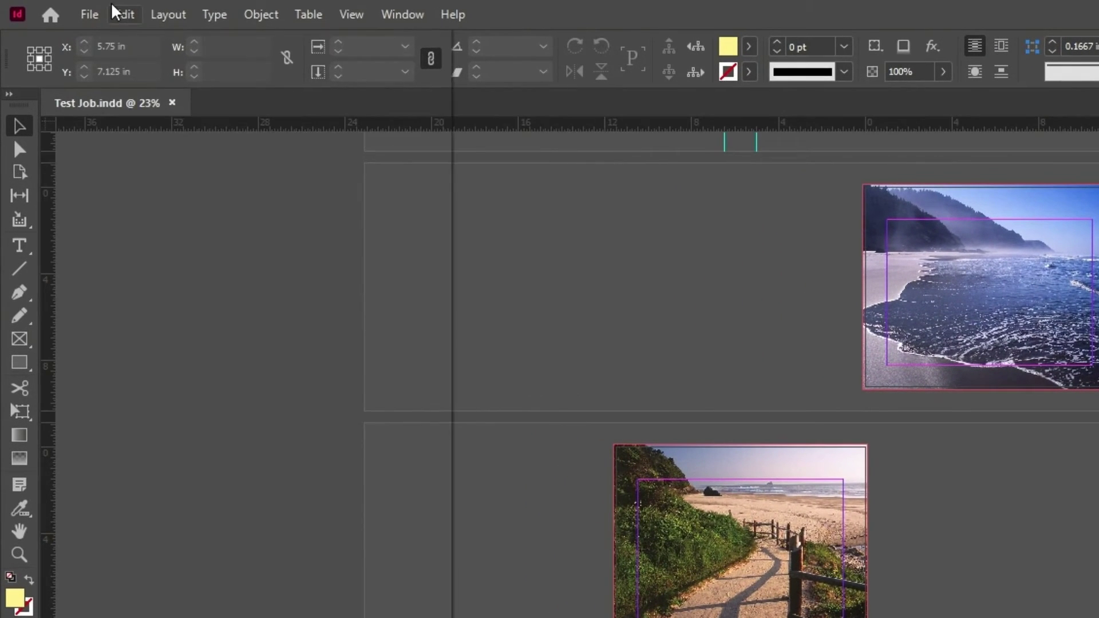
In Keyboard Shortcuts' Scripts area, assign Shift+F12 to User: Links Report.jsx.
left_click(116, 13)
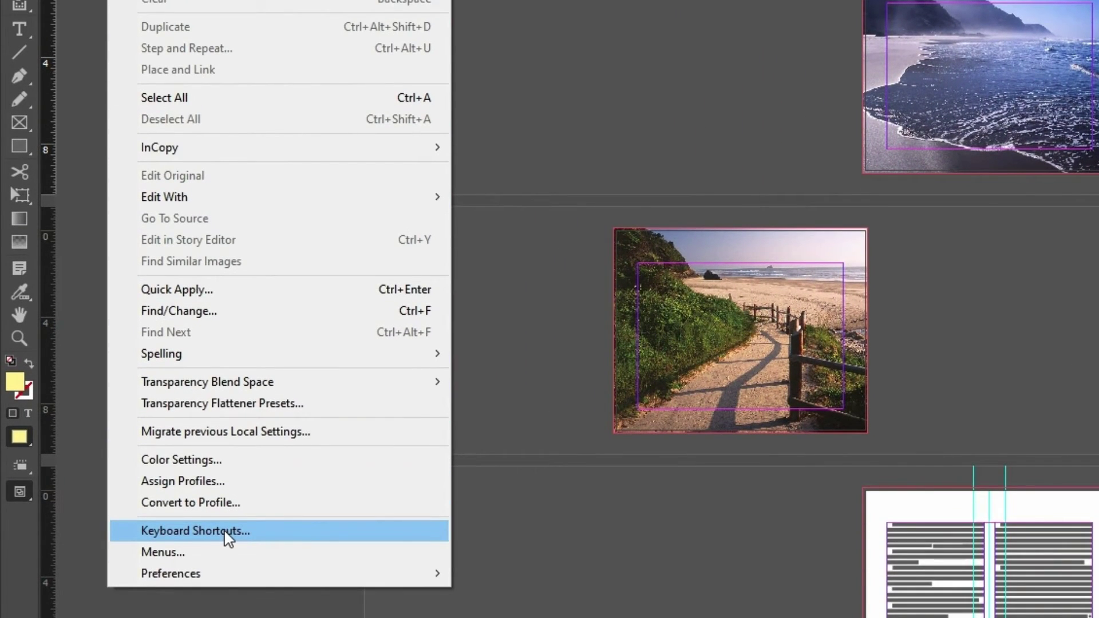
left_click(228, 534)
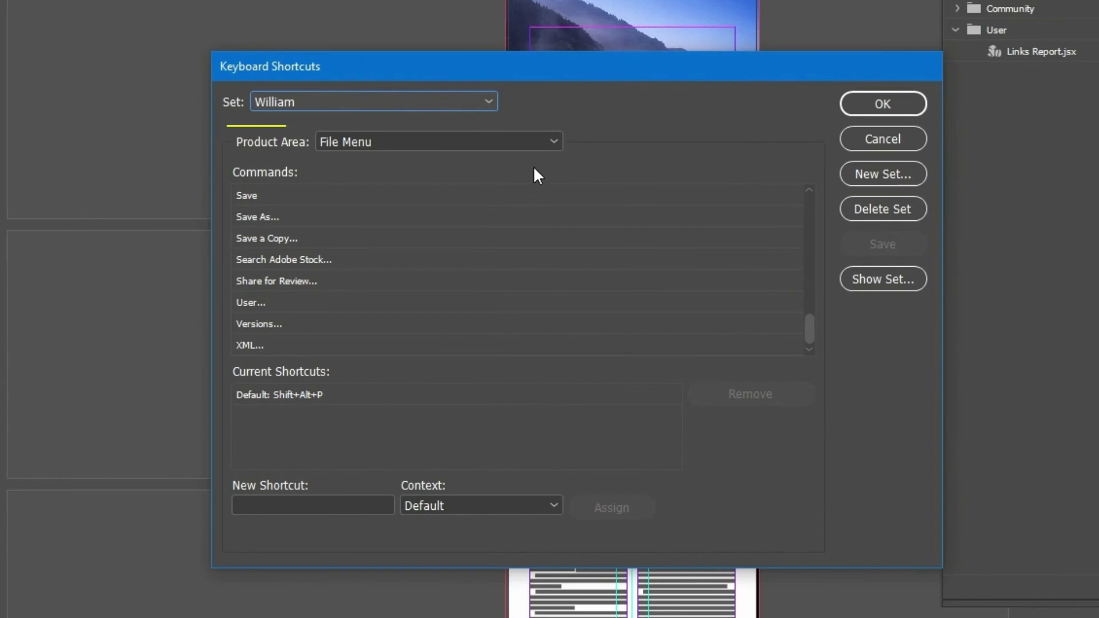
left_click(557, 140)
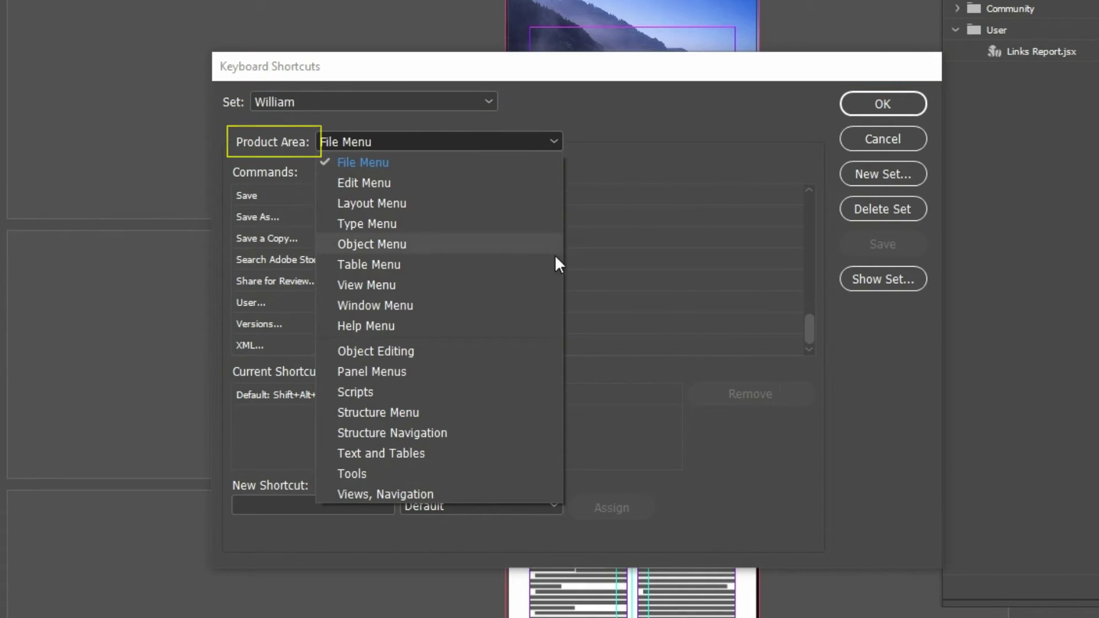
left_click(515, 393)
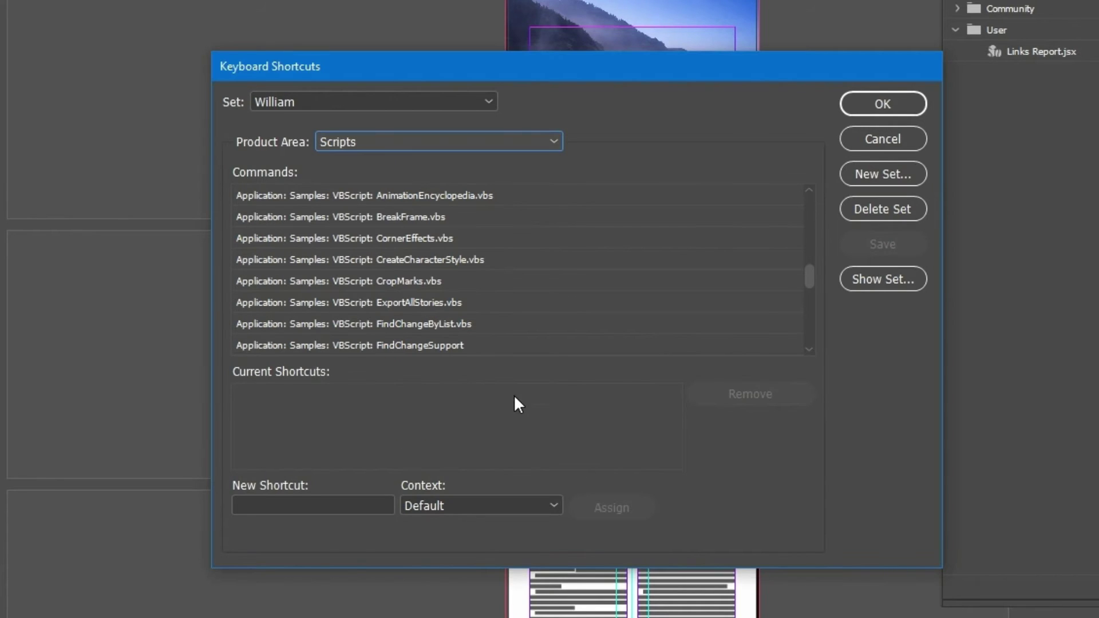
left_click_drag(812, 273, 811, 334)
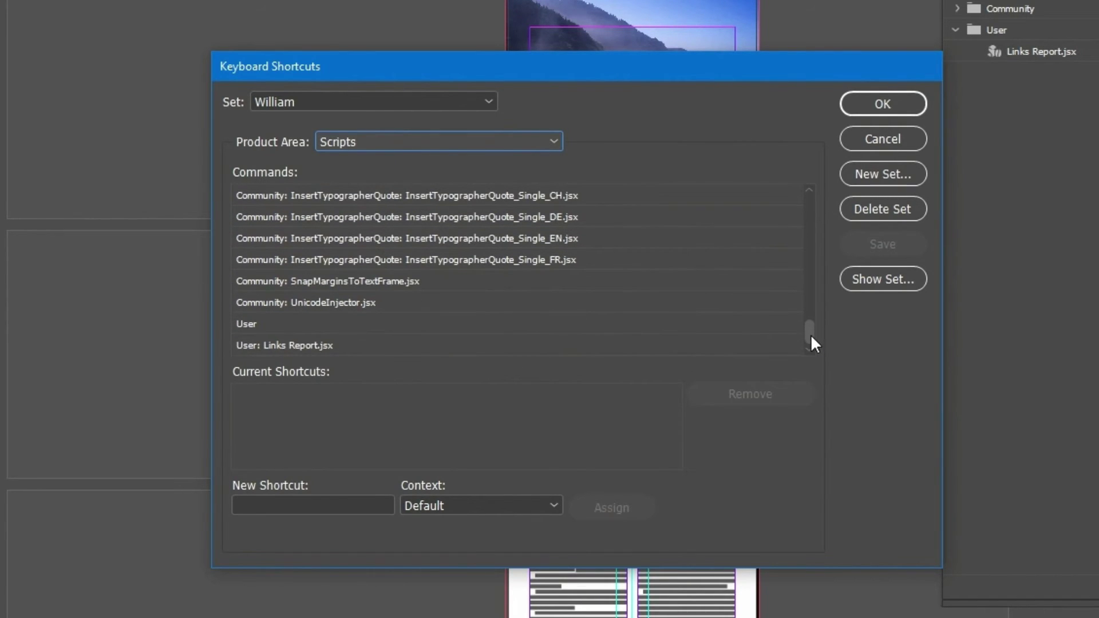
left_click(392, 345)
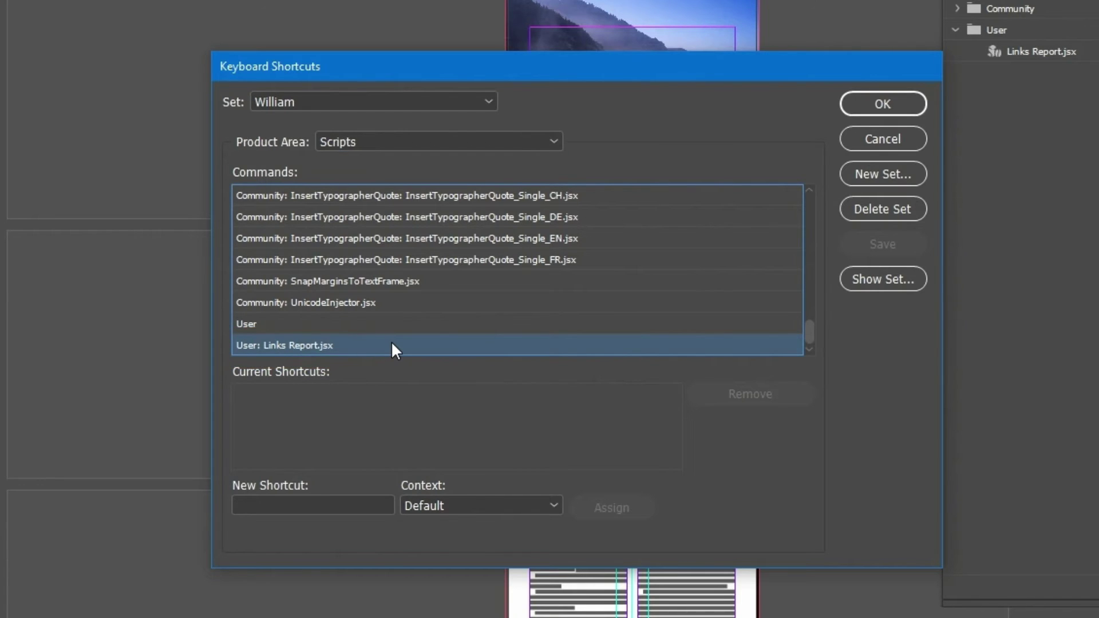
left_click(345, 508)
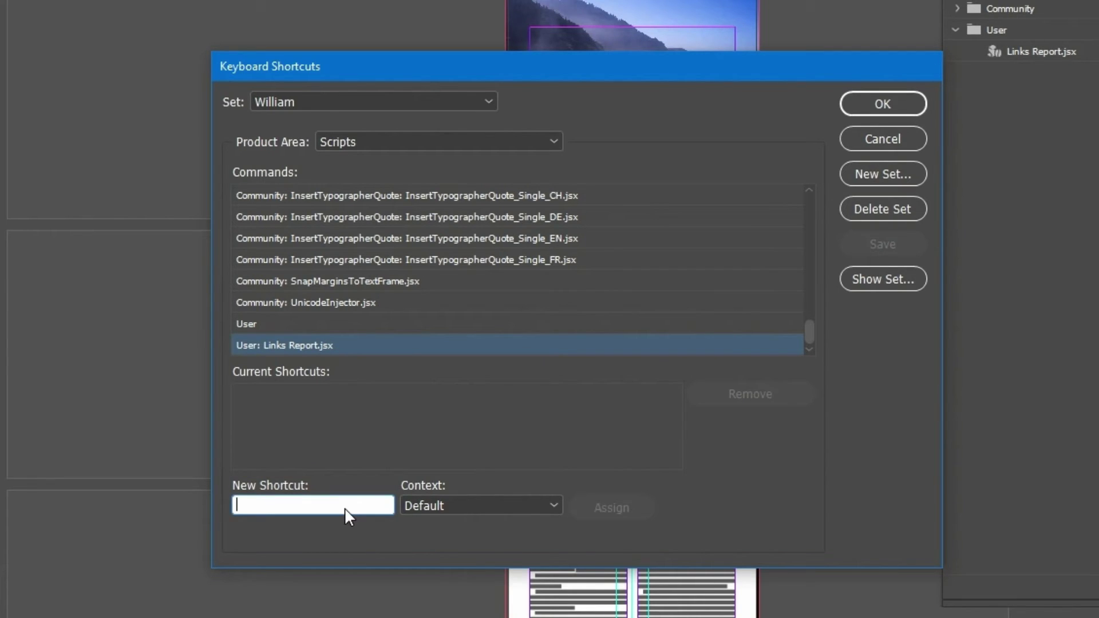
key("shift+F12")
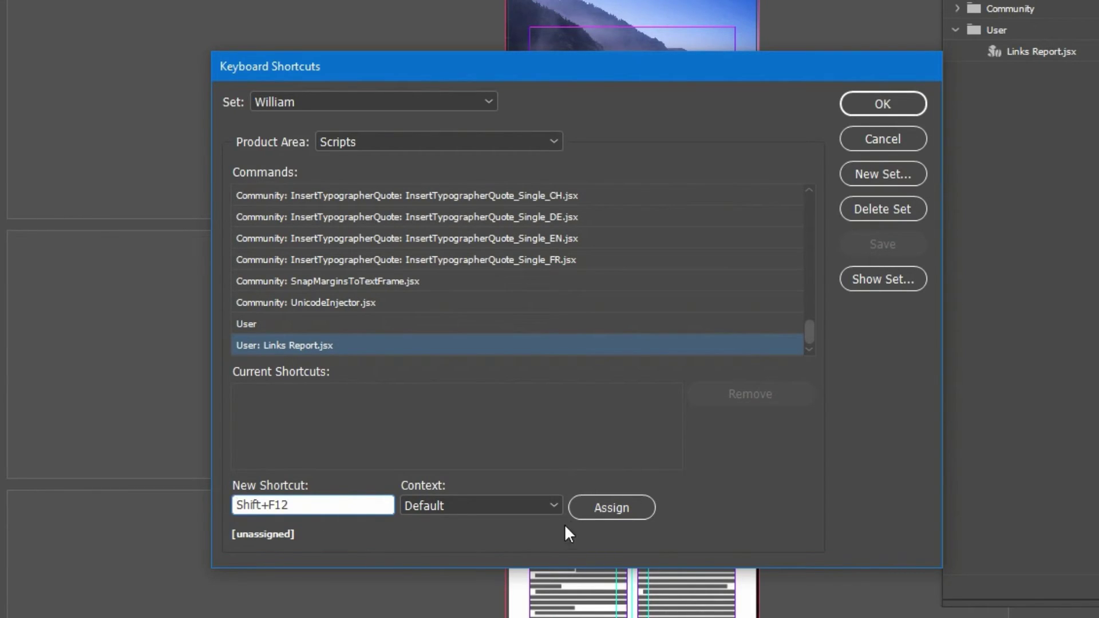
left_click(602, 508)
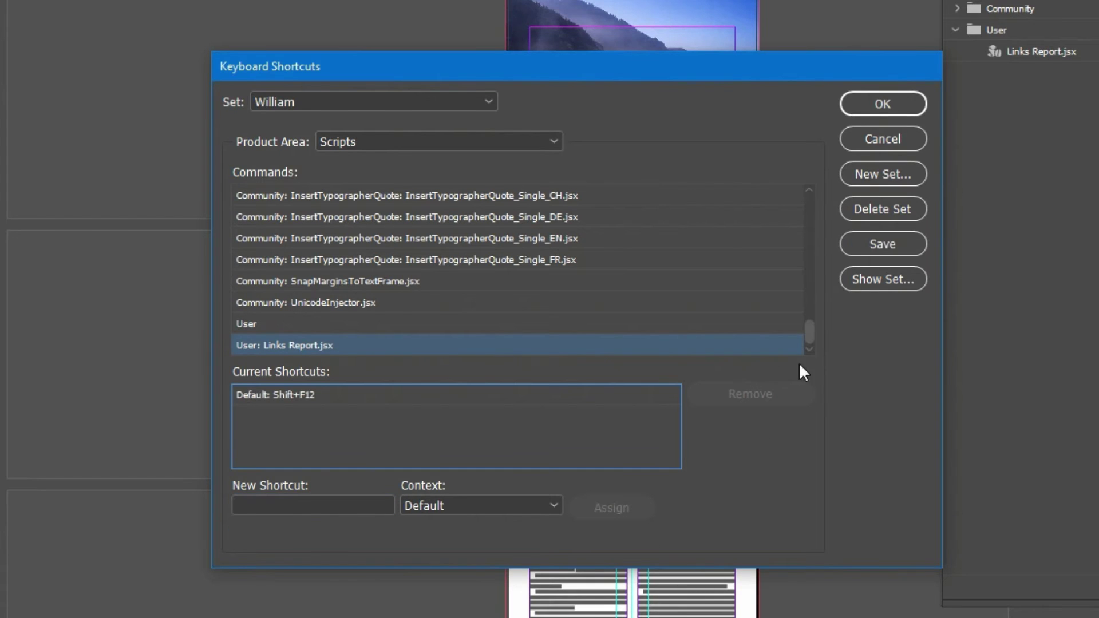
Accept the shortcut change, then test-run Links Report.jsx and cancel its options dialog.
left_click(886, 105)
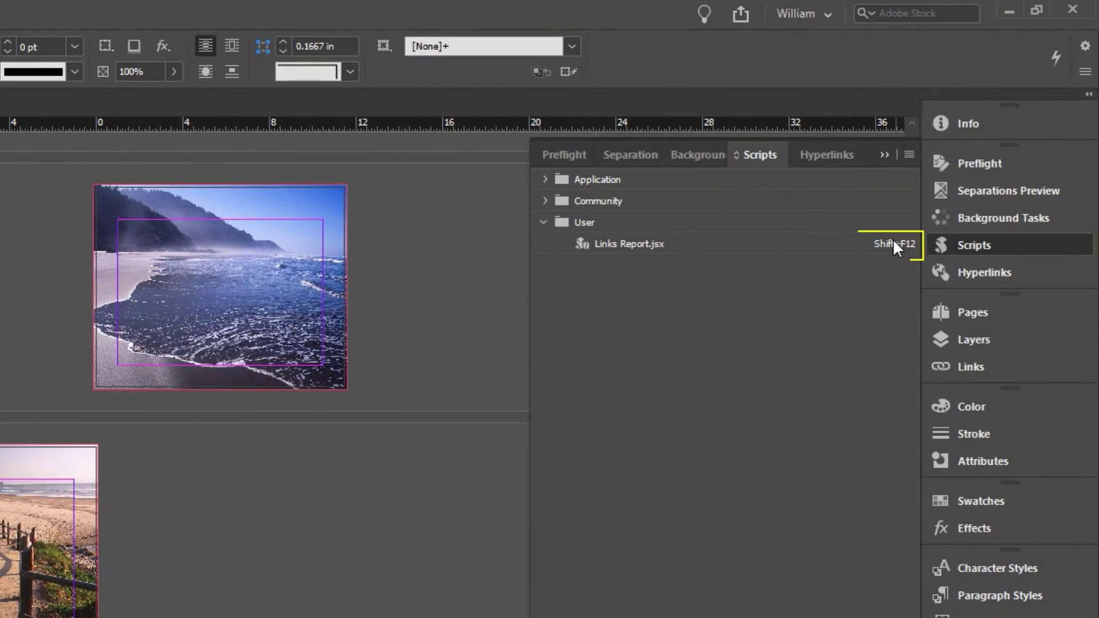
left_click(893, 239)
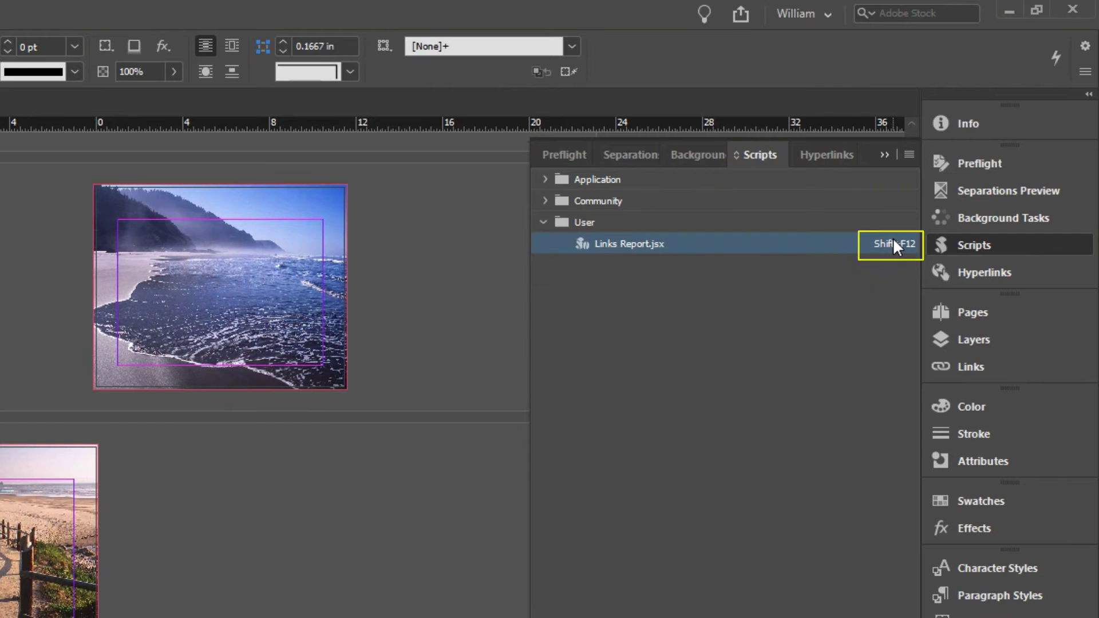
double_click(893, 238)
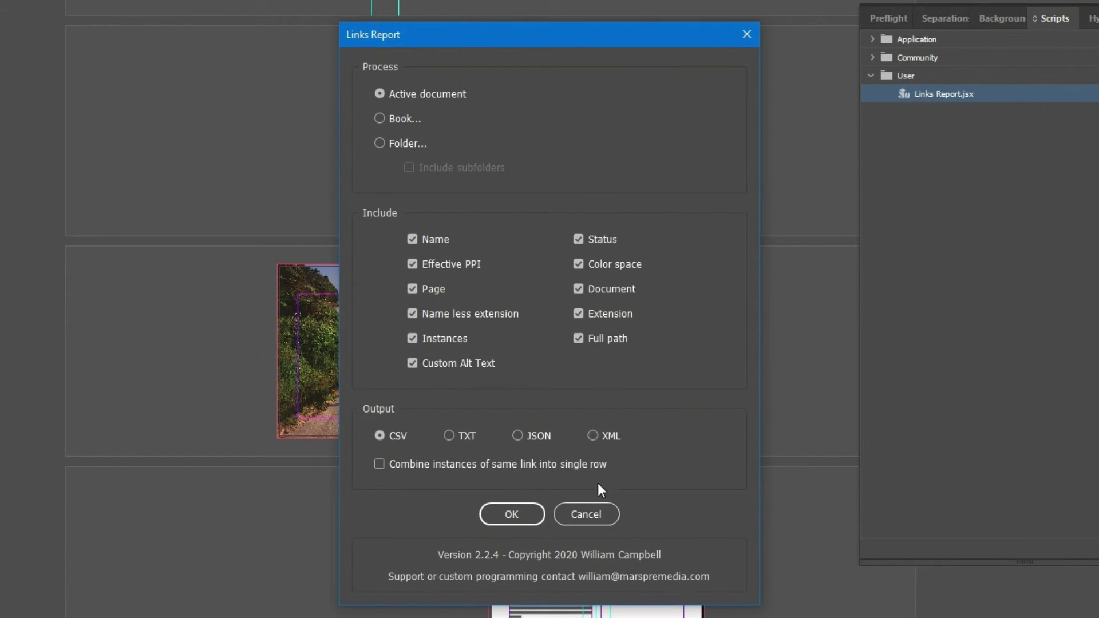
left_click(587, 514)
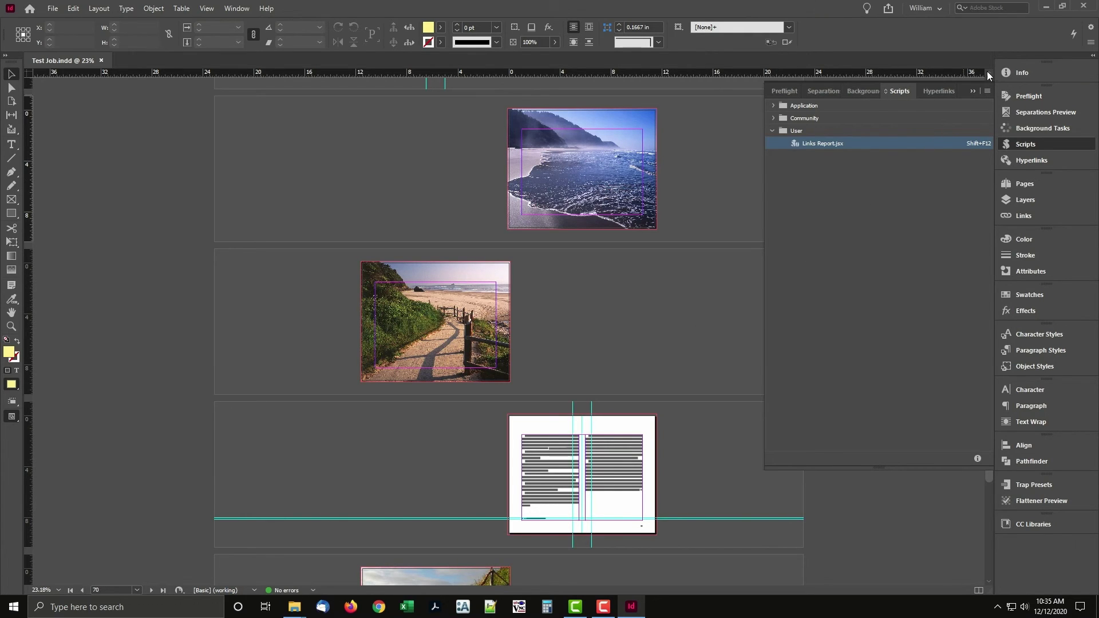
Minimize InDesign and show the parent INDESIGN folder containing the personal scripts folder.
left_click(1047, 7)
left_click_drag(1098, 132, 599, 126)
left_click_drag(724, 37, 584, 27)
scroll(702, 348, "down", 4)
scroll(706, 320, "up", 4)
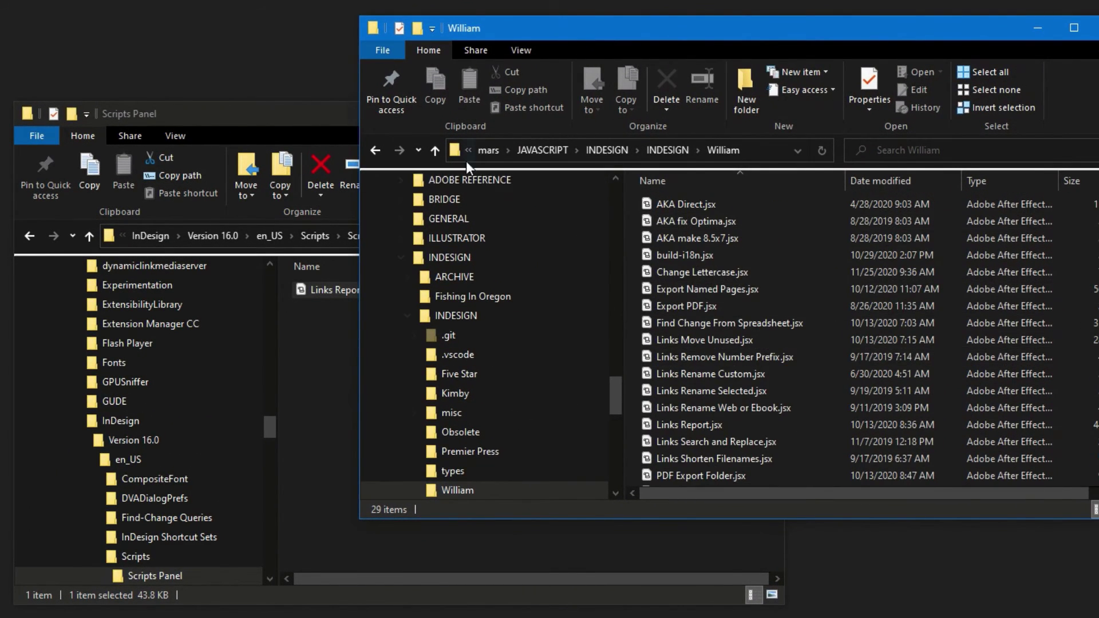
left_click(373, 150)
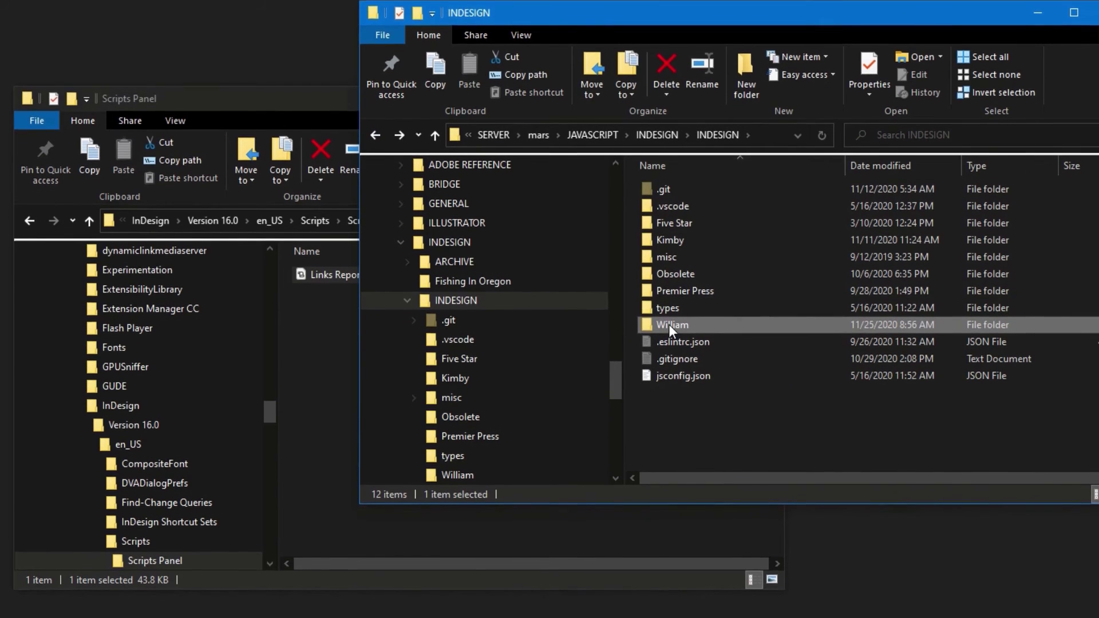
Create a shortcut to the personal scripts folder and move it into the Scripts Panel folder.
right_click(670, 339)
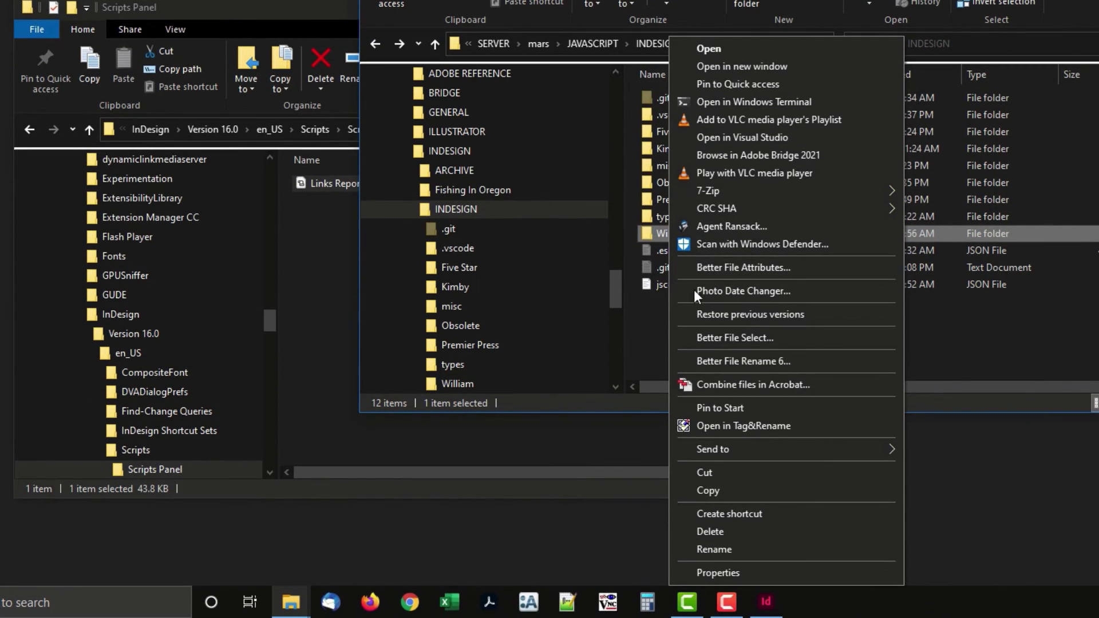
left_click(818, 515)
left_click_drag(687, 302, 324, 264)
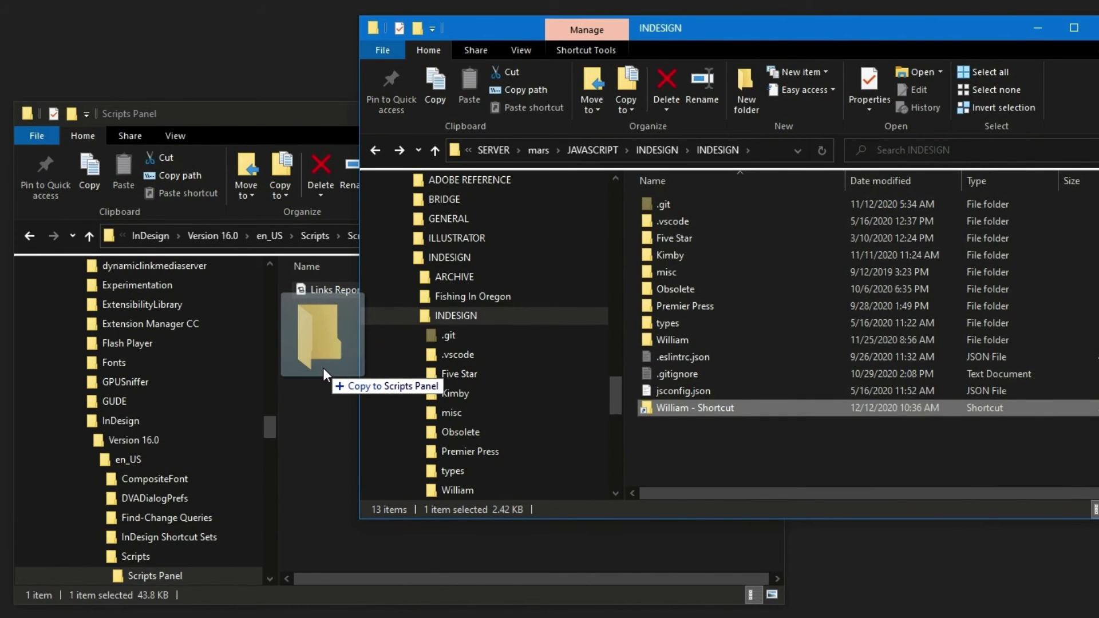
left_click_drag(323, 368, 323, 368)
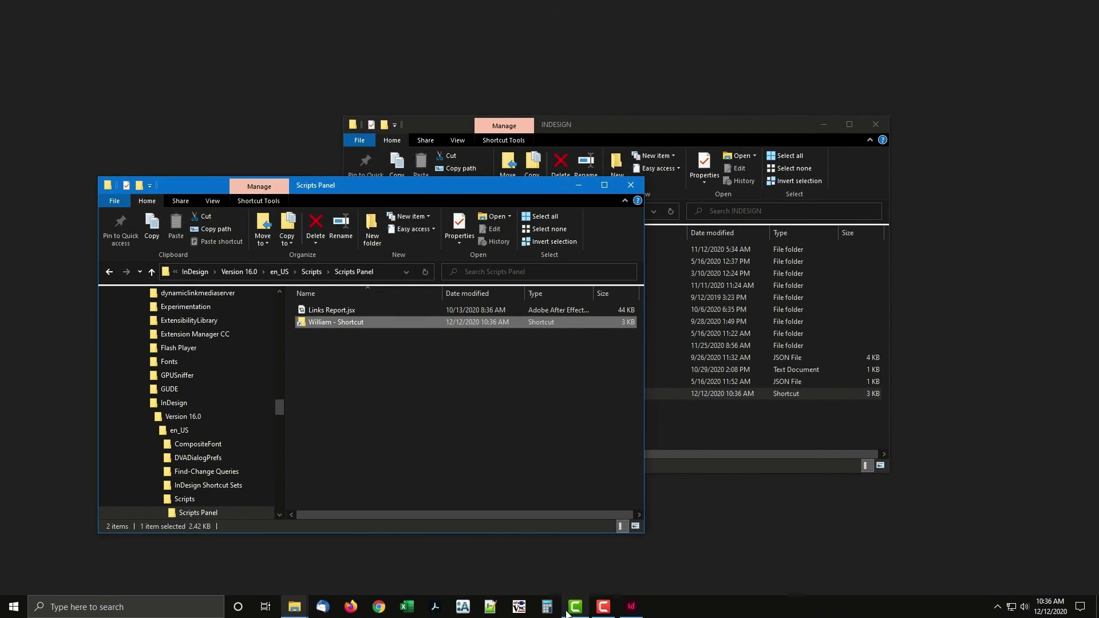
left_click(639, 612)
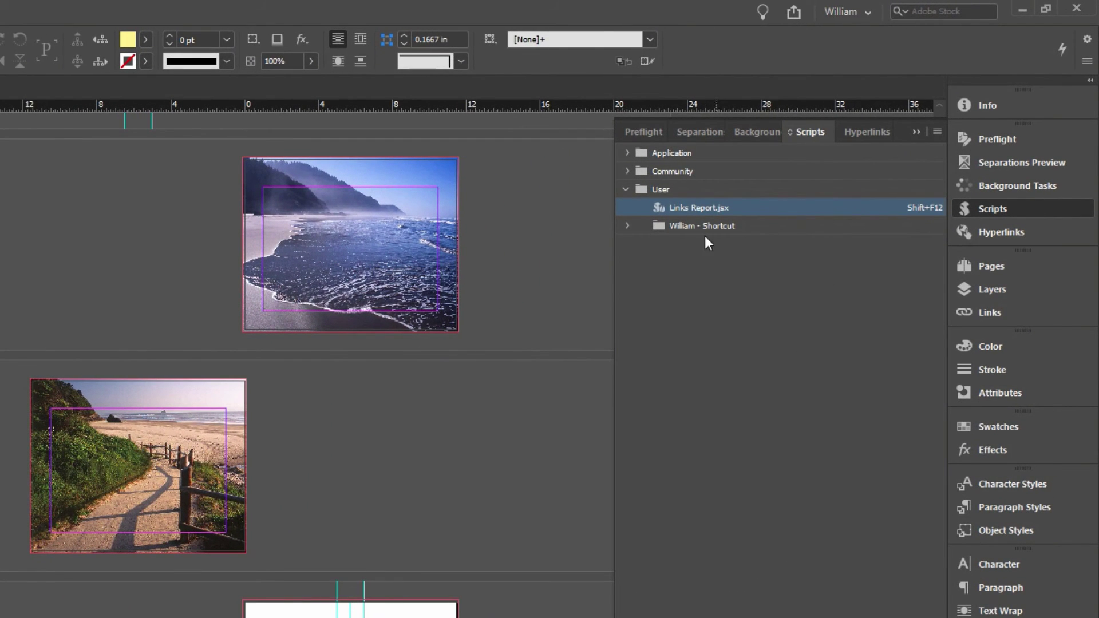
Expand the scripts folder shortcut under User and browse its scripts, AKA Direct.jsx to Varnish Images.jsx.
left_click(627, 226)
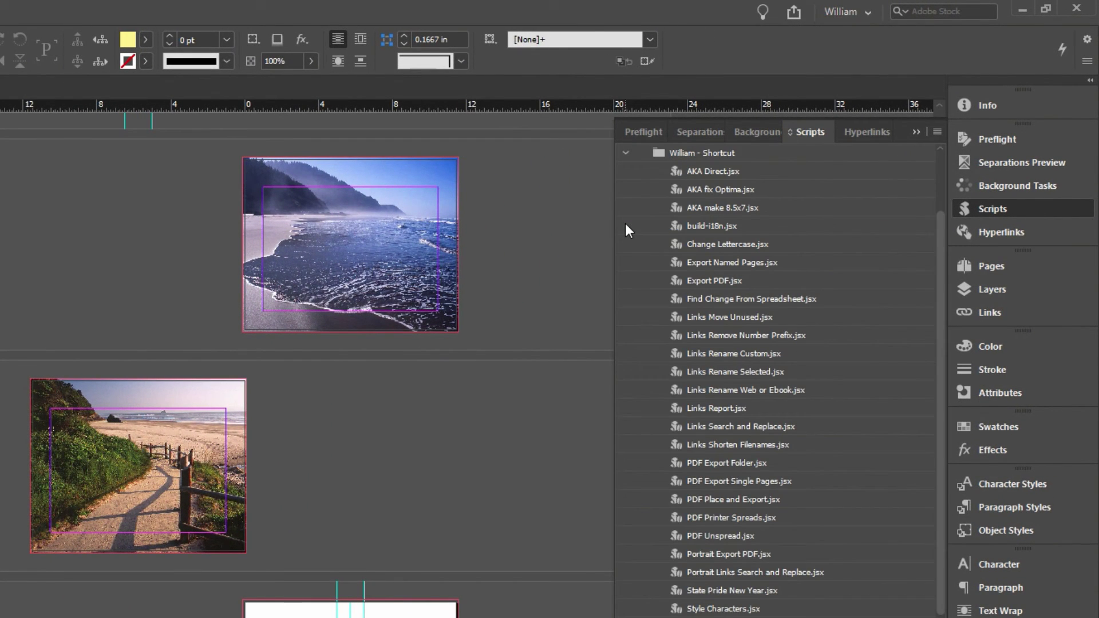
scroll(800, 350, "down", 1)
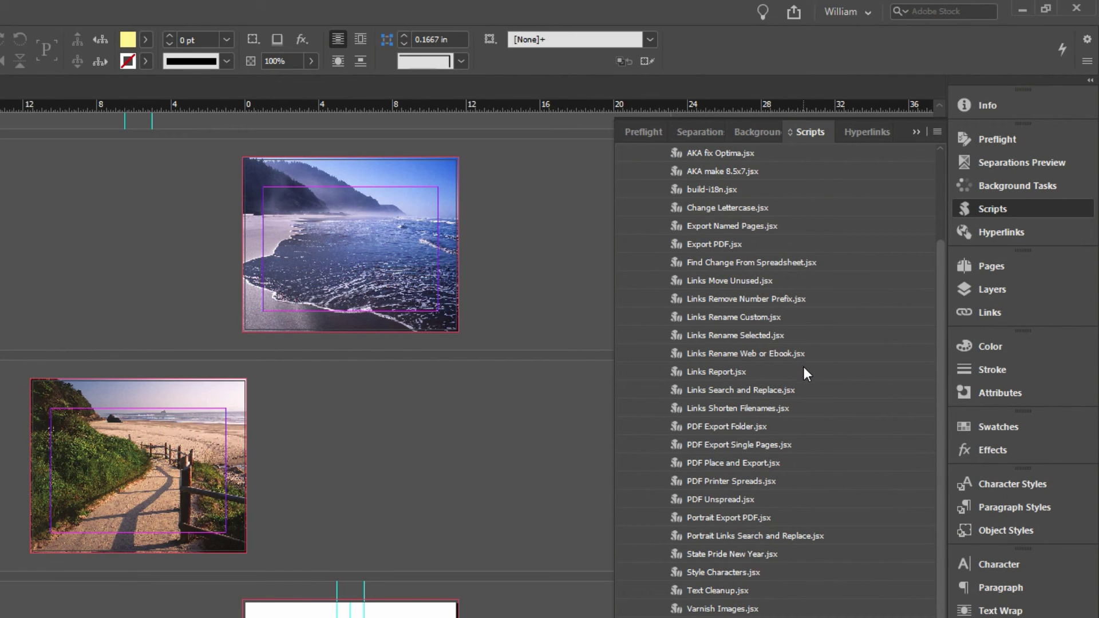
scroll(804, 367, "up", 2)
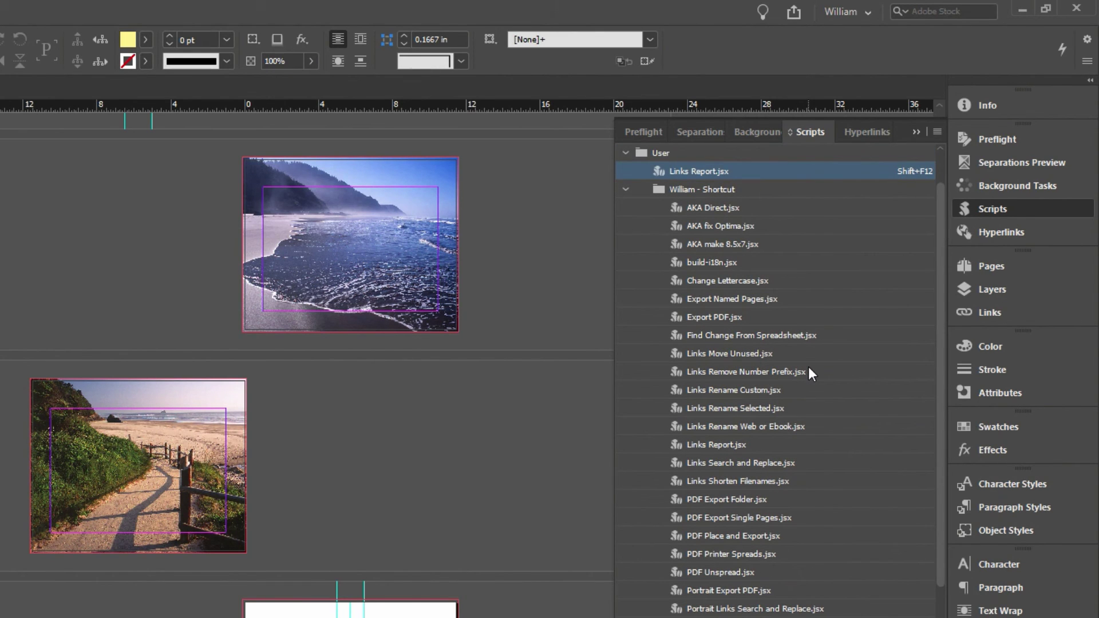
left_click(830, 192)
scroll(880, 362, "down", 3)
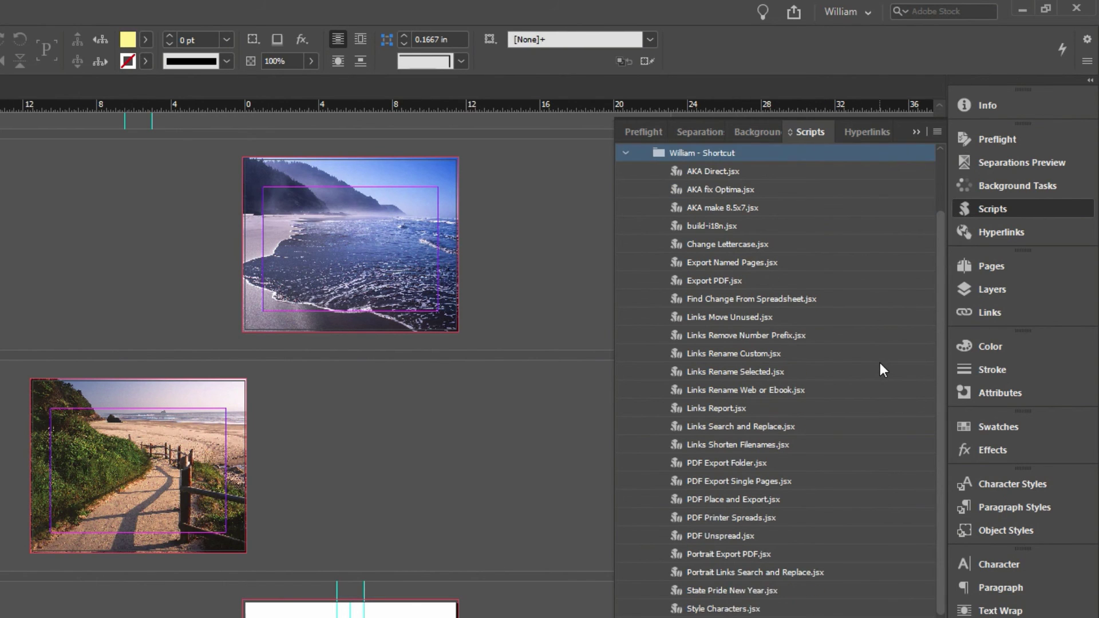
scroll(878, 373, "up", 1)
scroll(881, 375, "up", 1)
scroll(880, 375, "down", 3)
scroll(879, 373, "up", 5)
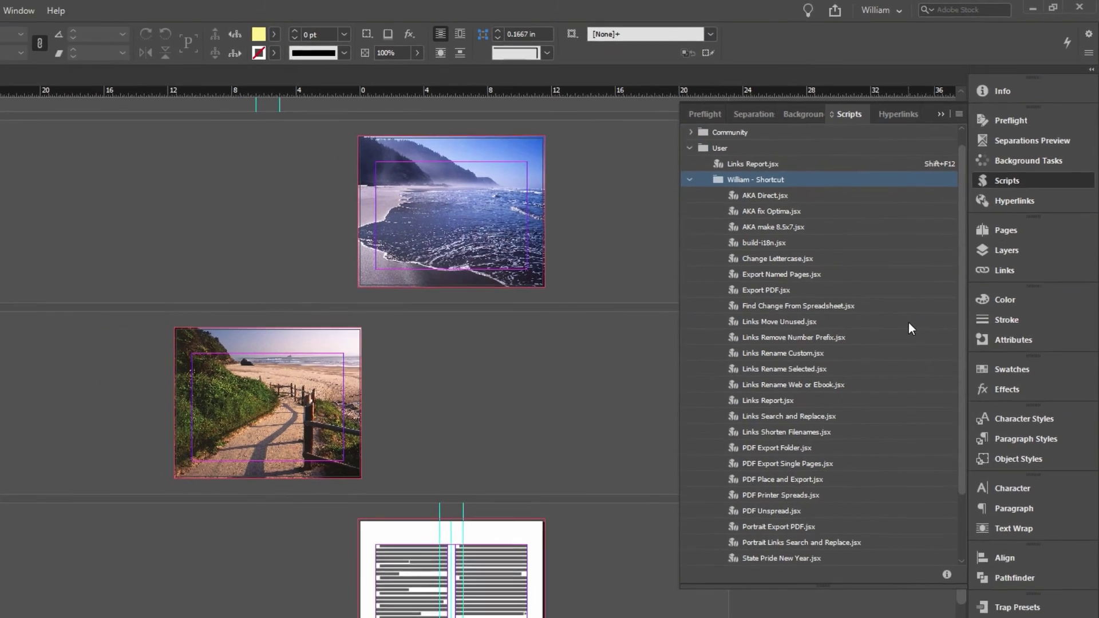